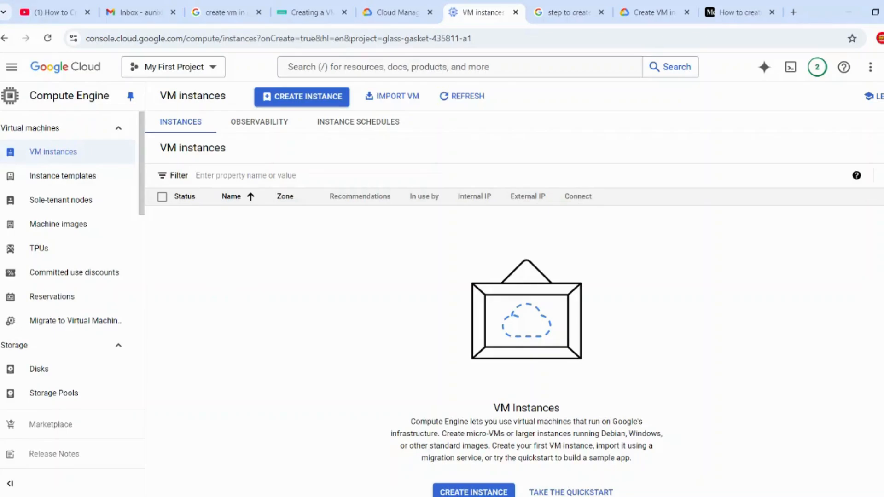
{"action": "left_click", "coordinate": [218, 73]}
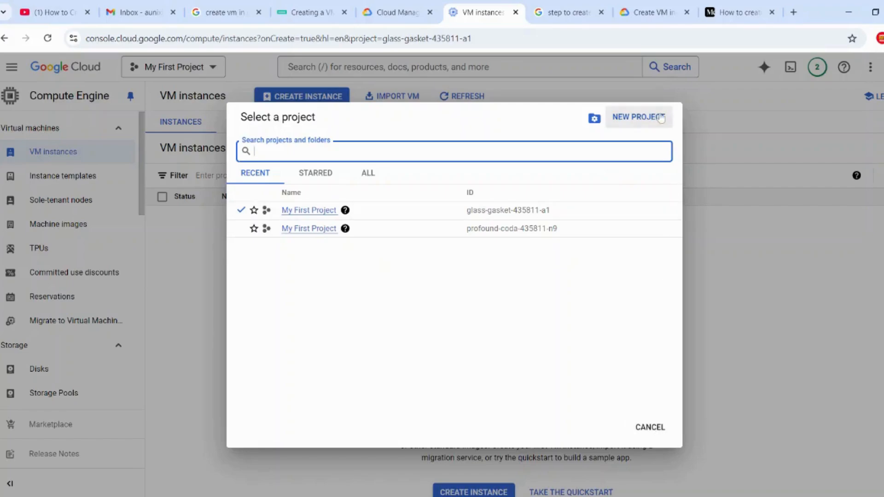
{"action": "left_click", "coordinate": [647, 119]}
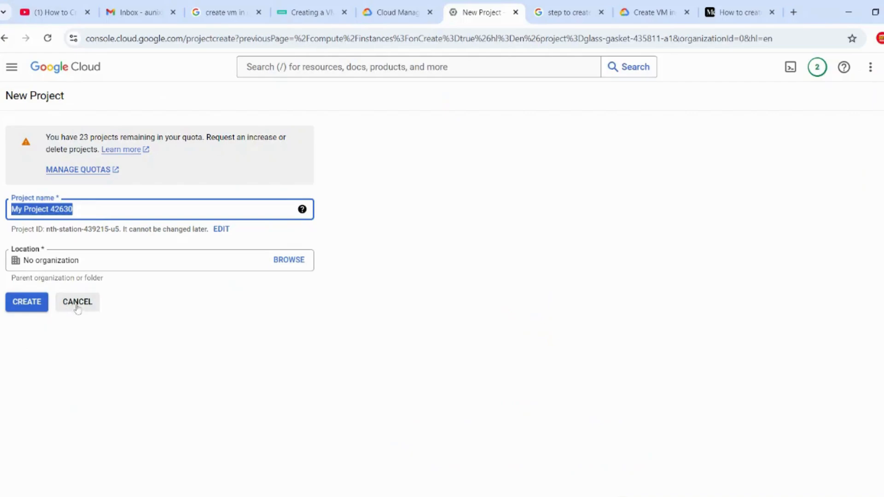
{"action": "left_click", "coordinate": [75, 303]}
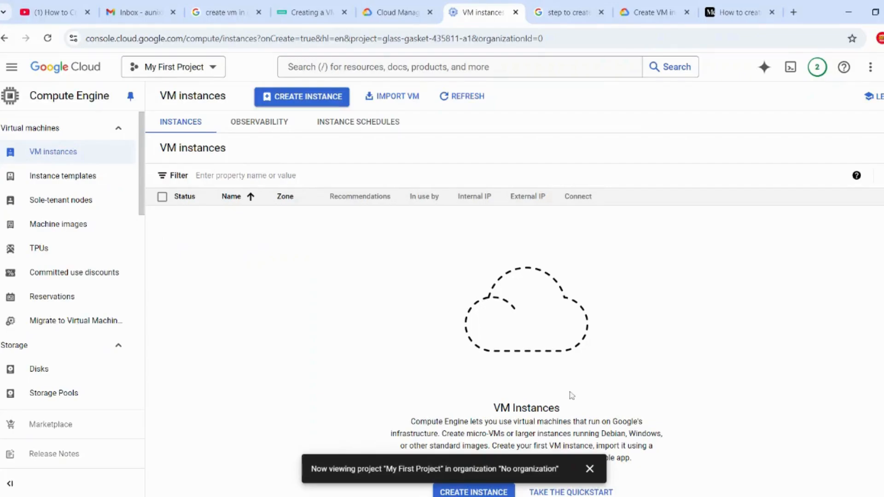
{"action": "left_click", "coordinate": [590, 469]}
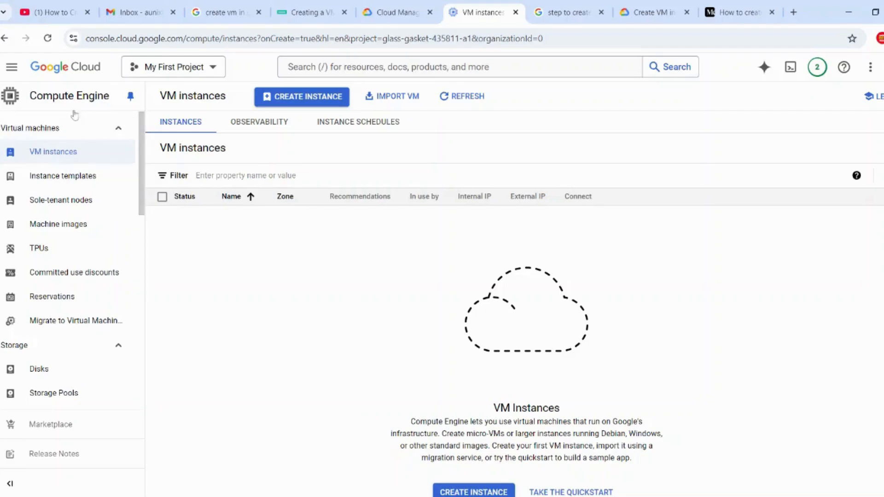
Open the Compute Engine VM instances page and start creating a new instance.
{"action": "left_click", "coordinate": [12, 70]}
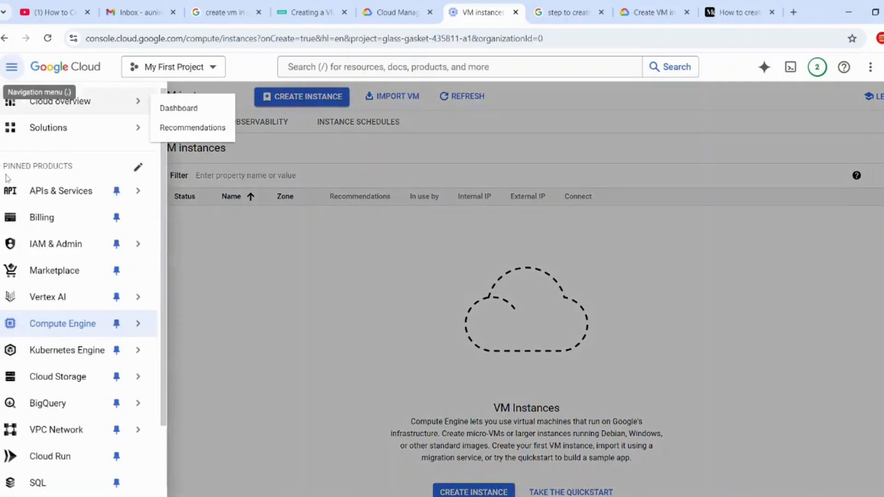
{"action": "left_click", "coordinate": [49, 332]}
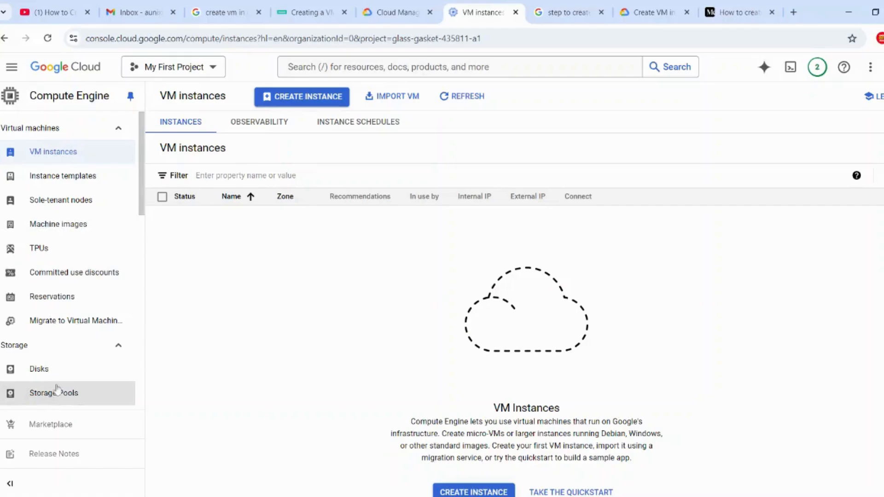
{"action": "scroll", "coordinate": [55, 390], "scroll_direction": "down", "scroll_amount": 3}
{"action": "scroll", "coordinate": [59, 295], "scroll_direction": "down", "scroll_amount": 2}
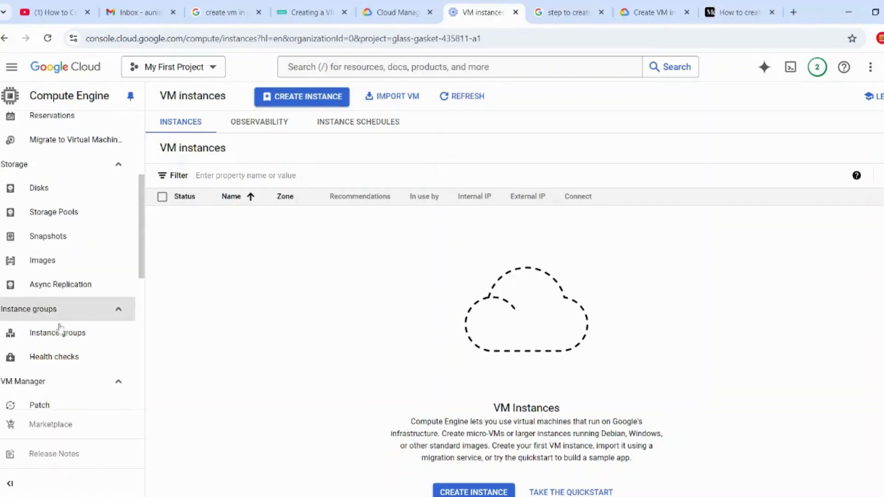
{"action": "scroll", "coordinate": [60, 373], "scroll_direction": "down", "scroll_amount": 2}
{"action": "scroll", "coordinate": [62, 371], "scroll_direction": "down", "scroll_amount": 2}
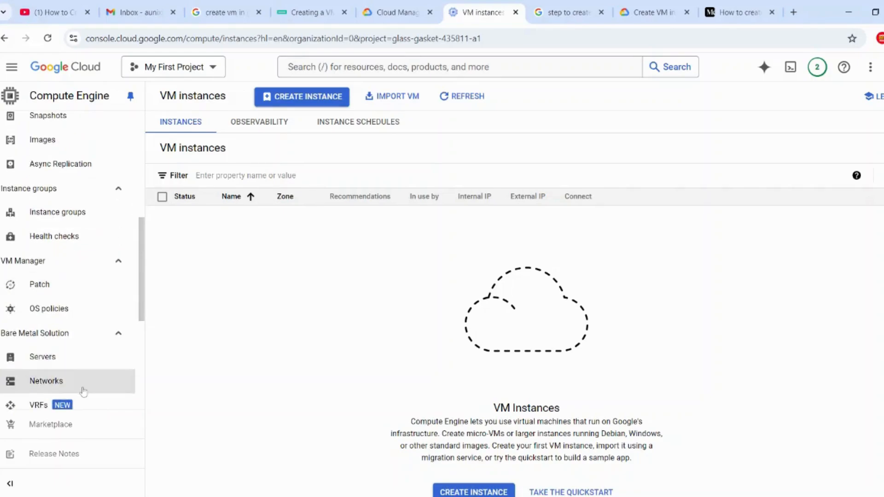
{"action": "scroll", "coordinate": [83, 389], "scroll_direction": "up", "scroll_amount": 6}
{"action": "scroll", "coordinate": [92, 340], "scroll_direction": "down", "scroll_amount": 5}
{"action": "scroll", "coordinate": [92, 341], "scroll_direction": "up", "scroll_amount": 5}
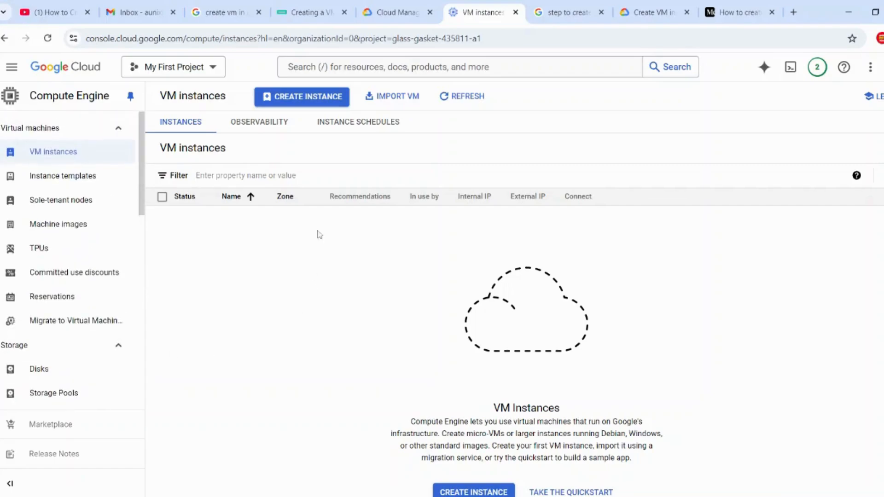
{"action": "left_click", "coordinate": [316, 100]}
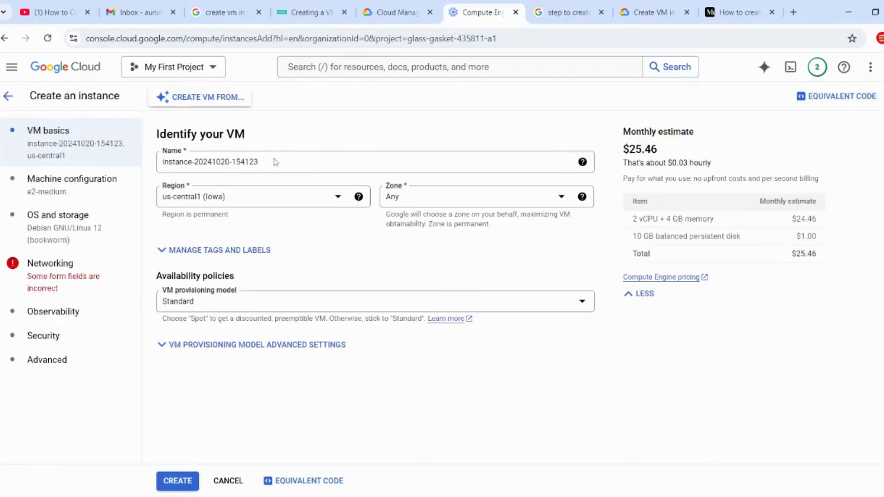
Replace the default name of the new VM with googledemo.
{"action": "left_click_drag", "start_coordinate": [276, 162], "coordinate": [148, 162]}
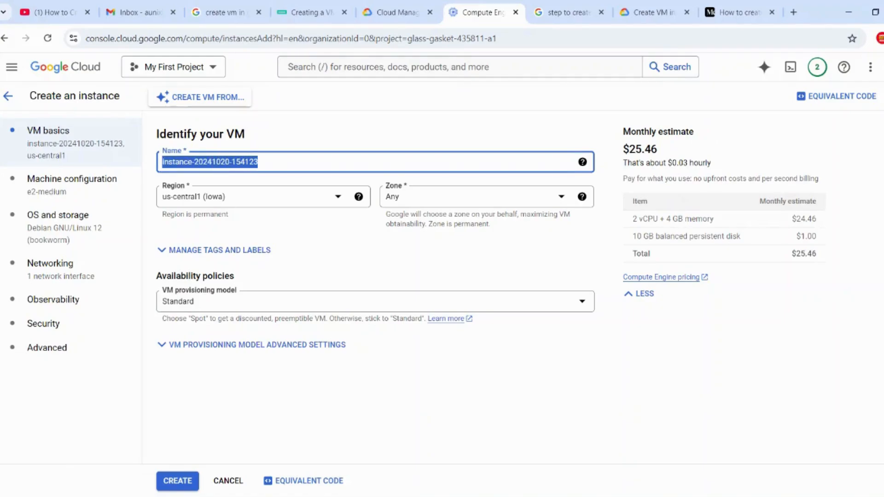
{"action": "type", "text": "GOO"}
{"action": "key", "text": "BackSpace"}
{"action": "key", "text": "BackSpace"}
{"action": "key", "text": "BackSpace"}
{"action": "type", "text": "goog"}
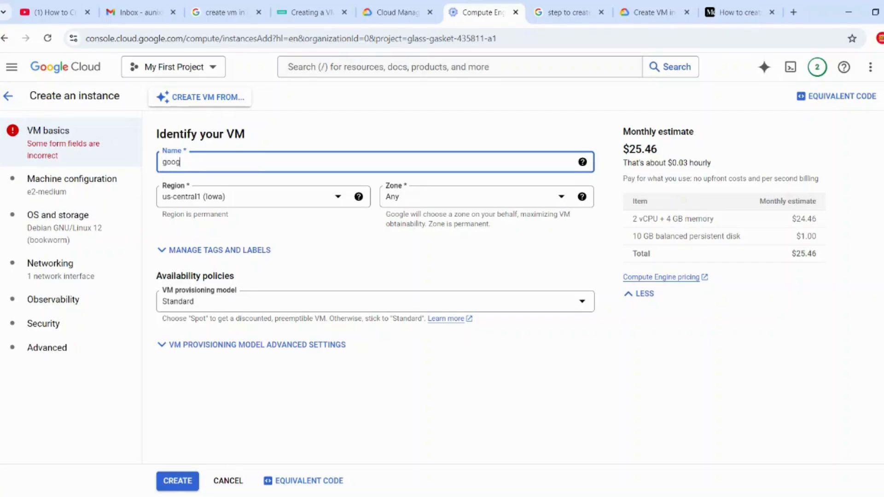
{"action": "type", "text": "letest"}
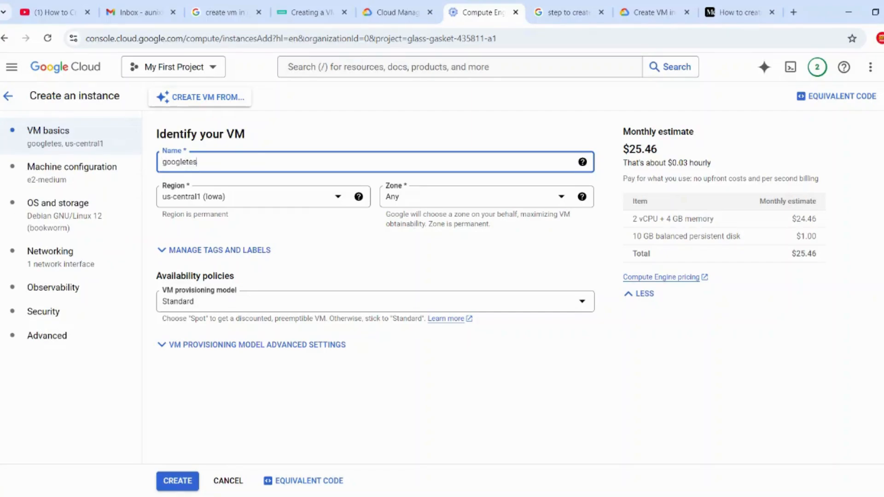
{"action": "key", "text": "BackSpace"}
{"action": "key", "text": "BackSpace"}
{"action": "key", "text": "BackSpace"}
{"action": "key", "text": "BackSpace"}
{"action": "type", "text": "demo"}
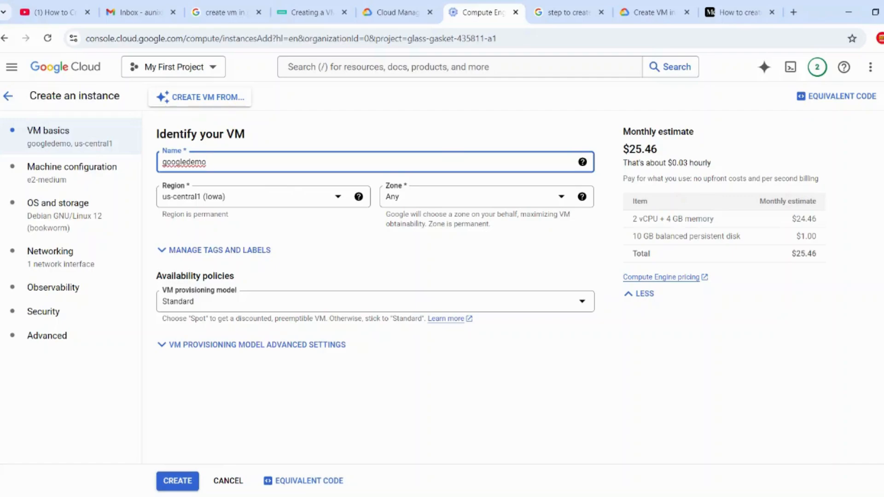
Set the VM's region to northamerica-northeast1 (Montréal) and keep the zone at Any.
{"action": "left_click", "coordinate": [258, 197]}
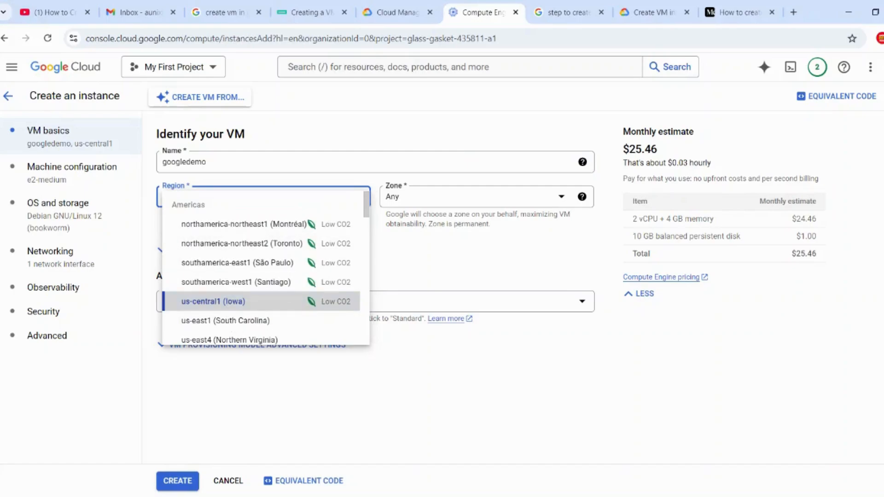
{"action": "left_click", "coordinate": [255, 226]}
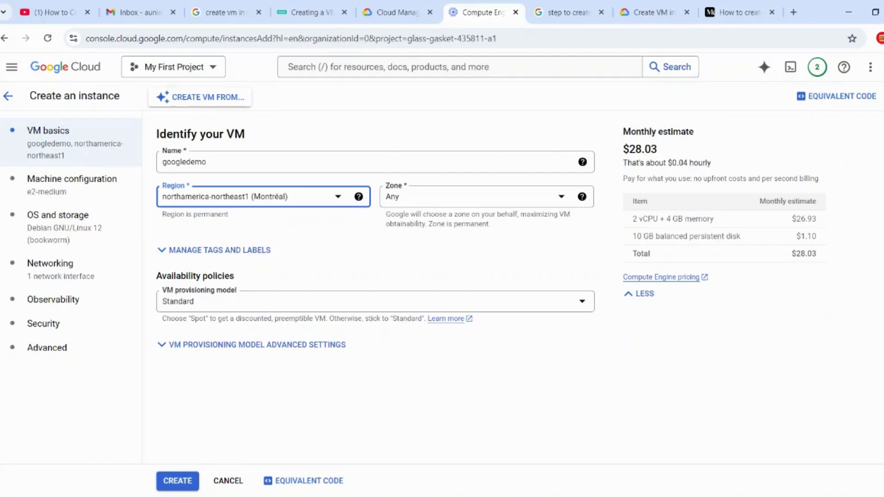
{"action": "left_click", "coordinate": [558, 199]}
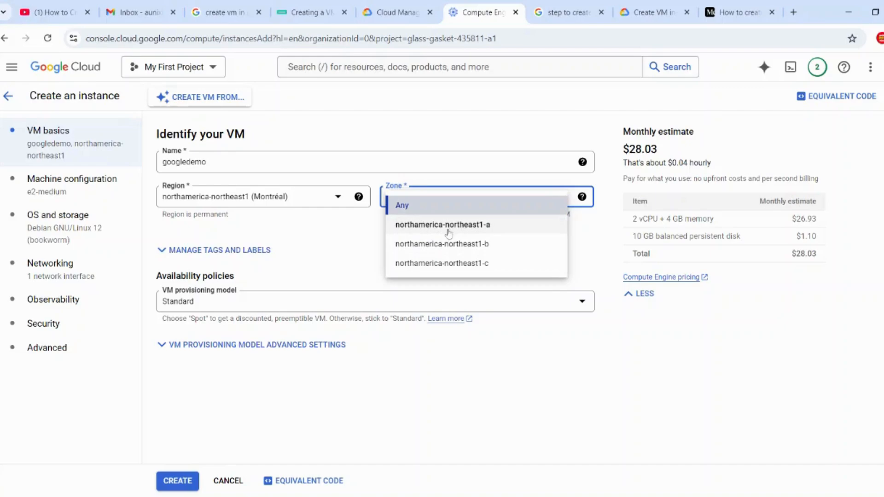
{"action": "left_click", "coordinate": [352, 243]}
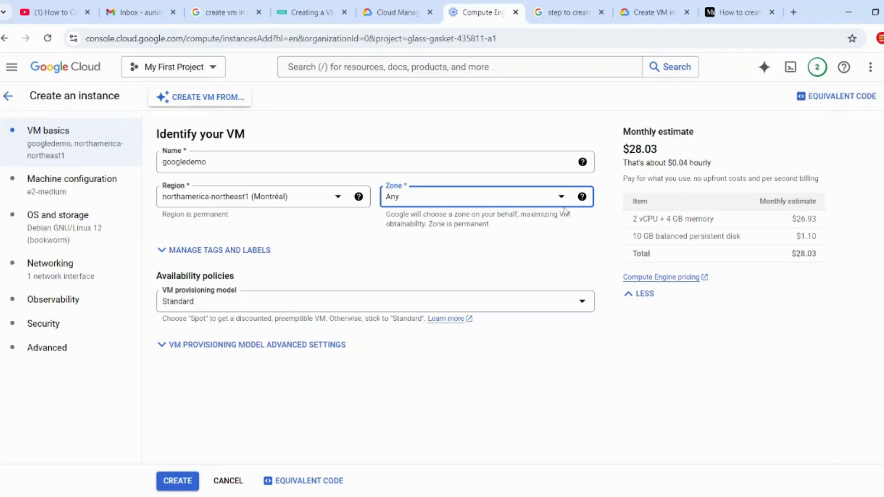
{"action": "left_click", "coordinate": [557, 199]}
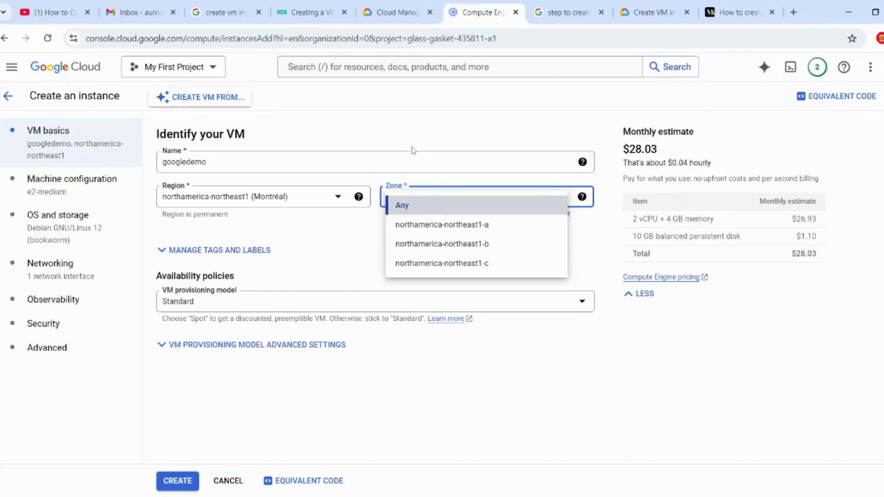
{"action": "left_click", "coordinate": [403, 206]}
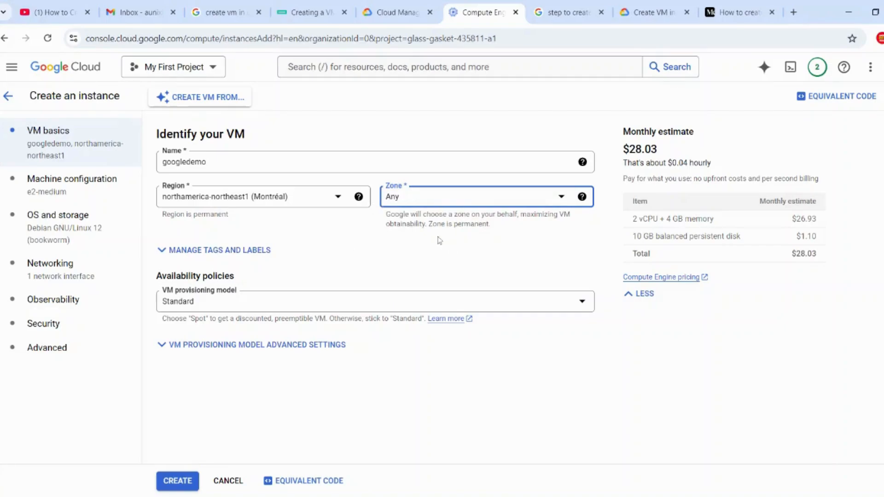
{"action": "left_click", "coordinate": [565, 199]}
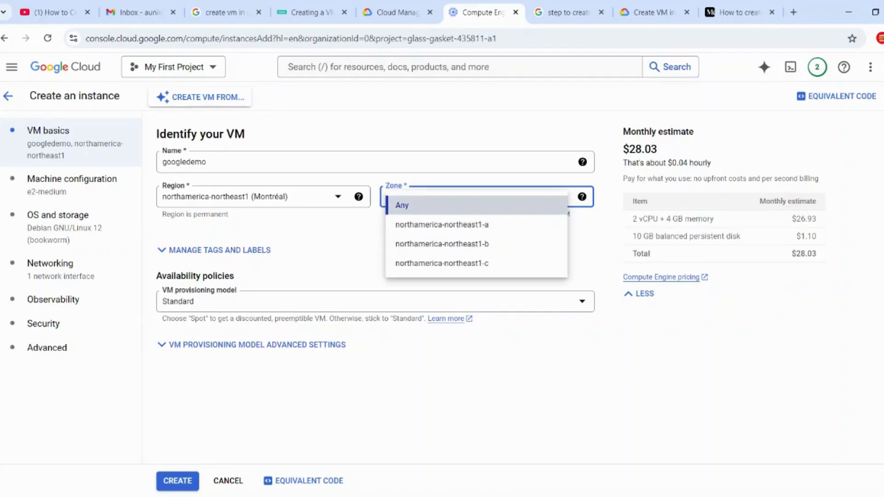
{"action": "left_click", "coordinate": [362, 238]}
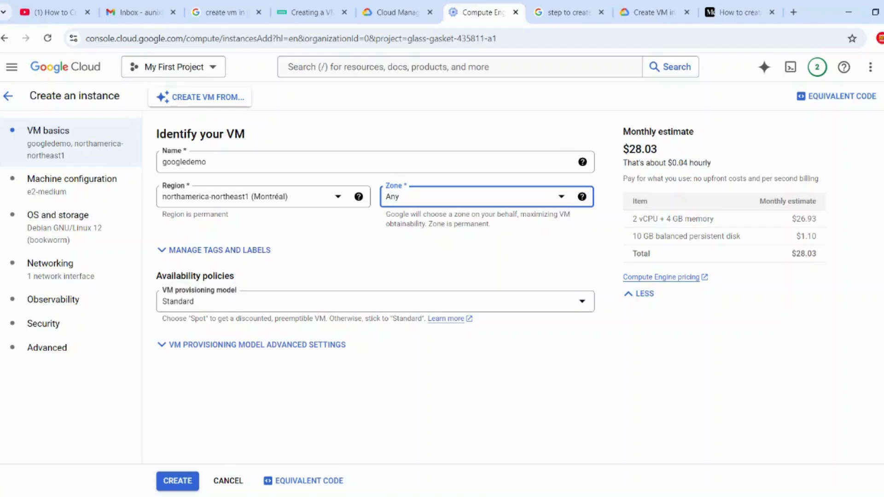
Set the VM provisioning model to Spot and view the options for what happens on VM termination.
{"action": "left_click", "coordinate": [229, 305]}
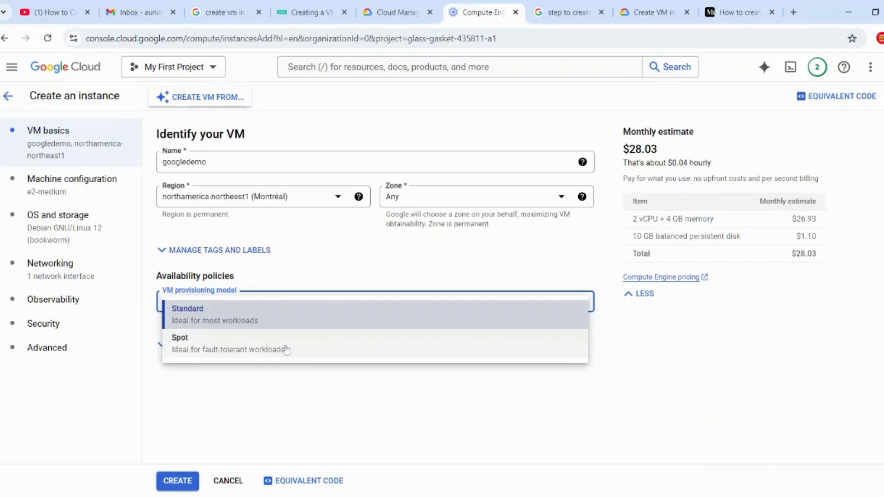
{"action": "left_click", "coordinate": [334, 405]}
{"action": "left_click", "coordinate": [287, 311]}
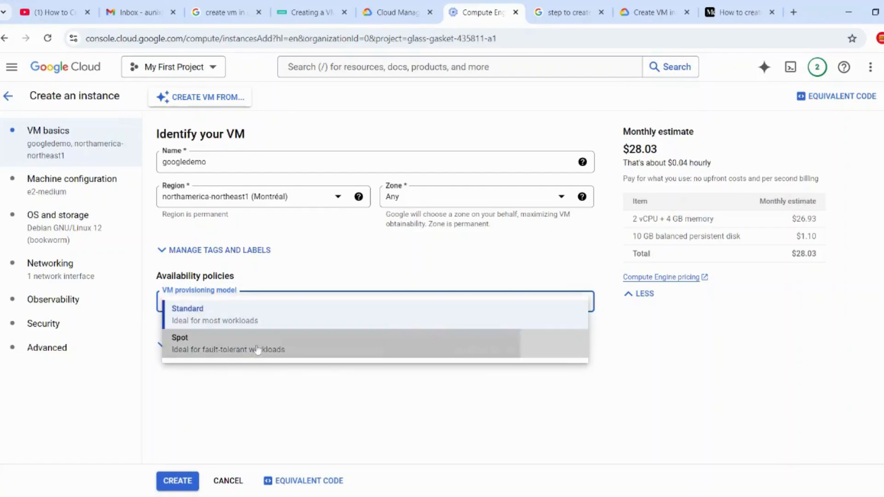
{"action": "left_click", "coordinate": [236, 346]}
{"action": "scroll", "coordinate": [456, 286], "scroll_direction": "down", "scroll_amount": 2}
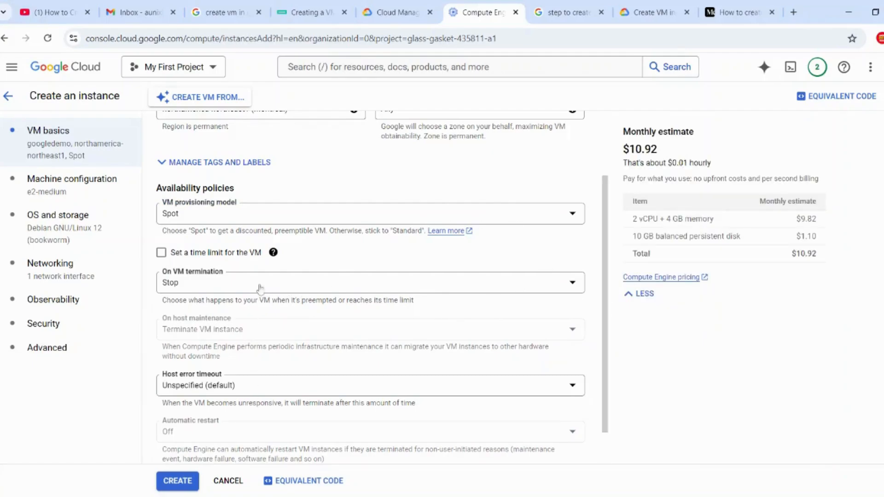
{"action": "left_click", "coordinate": [234, 288]}
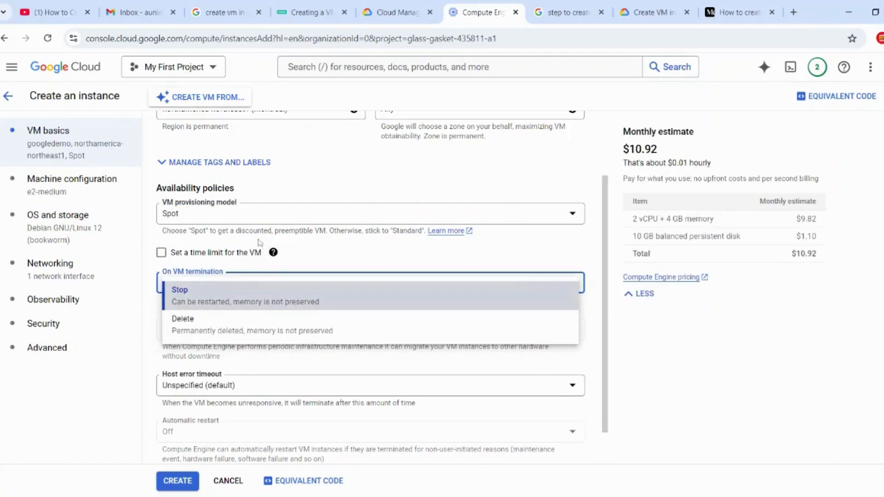
{"action": "left_click", "coordinate": [376, 190]}
{"action": "scroll", "coordinate": [359, 251], "scroll_direction": "up", "scroll_amount": 2}
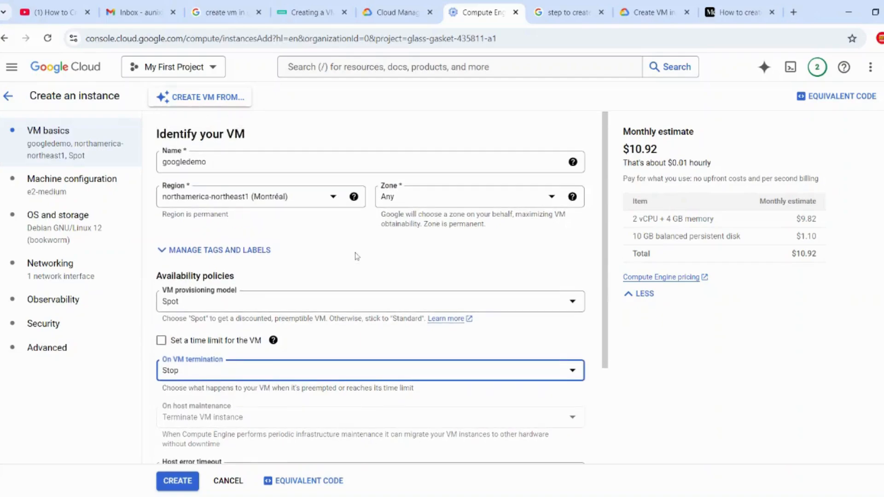
Switch the VM provisioning model to Standard and view the options for host maintenance.
{"action": "left_click", "coordinate": [272, 309]}
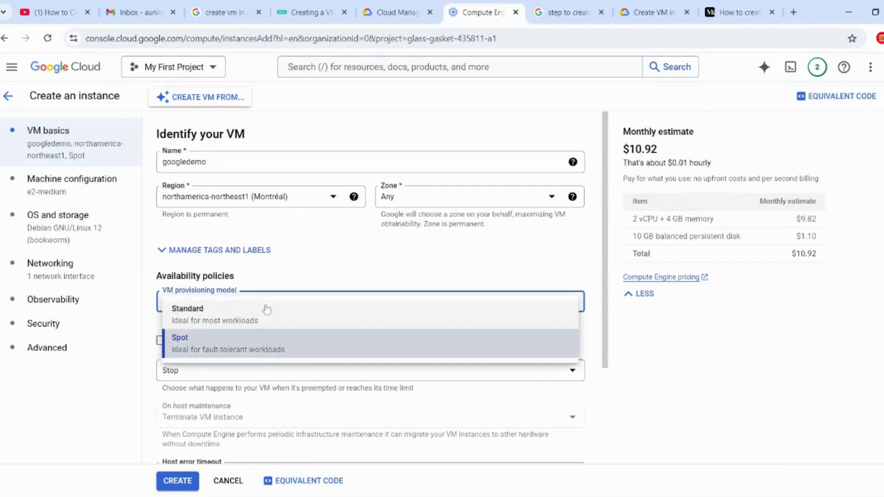
{"action": "left_click", "coordinate": [203, 317]}
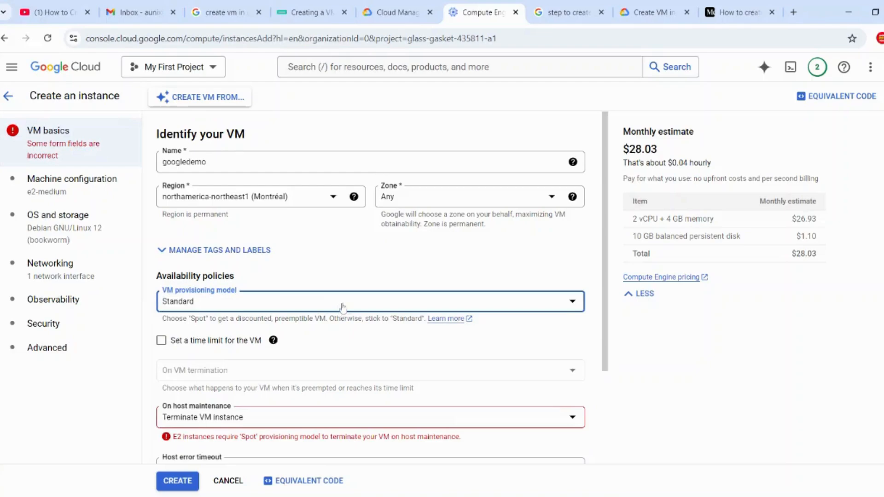
{"action": "left_click", "coordinate": [398, 258]}
{"action": "scroll", "coordinate": [381, 297], "scroll_direction": "down", "scroll_amount": 1}
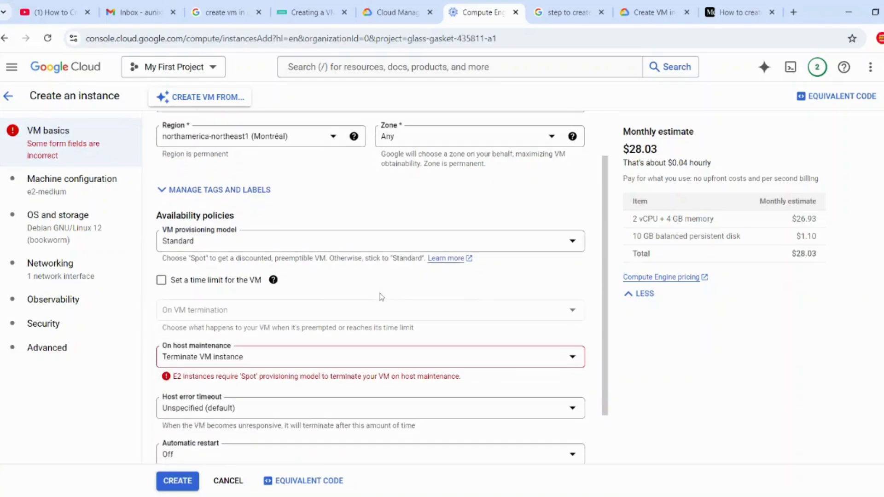
{"action": "scroll", "coordinate": [312, 294], "scroll_direction": "down", "scroll_amount": 1}
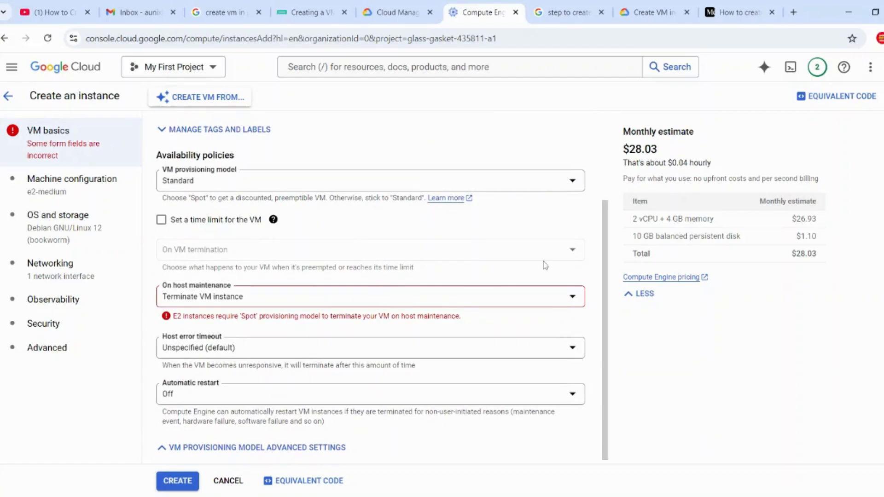
{"action": "left_click", "coordinate": [218, 300]}
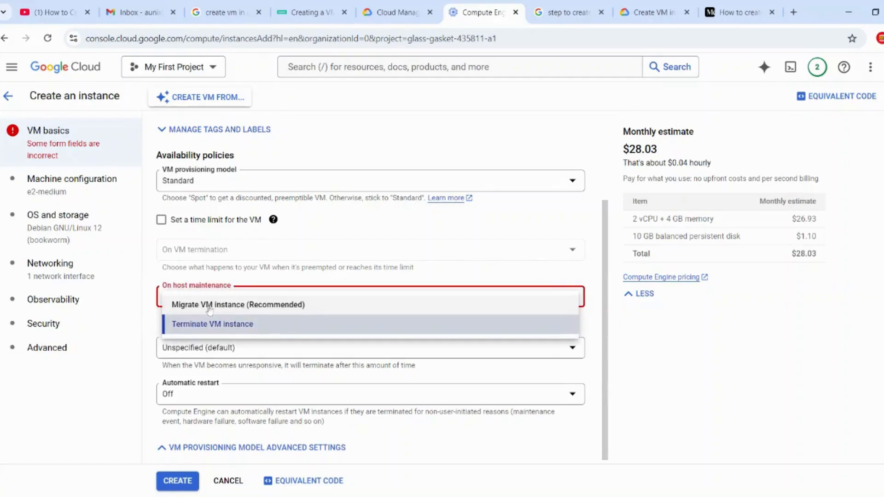
{"action": "left_click", "coordinate": [539, 222]}
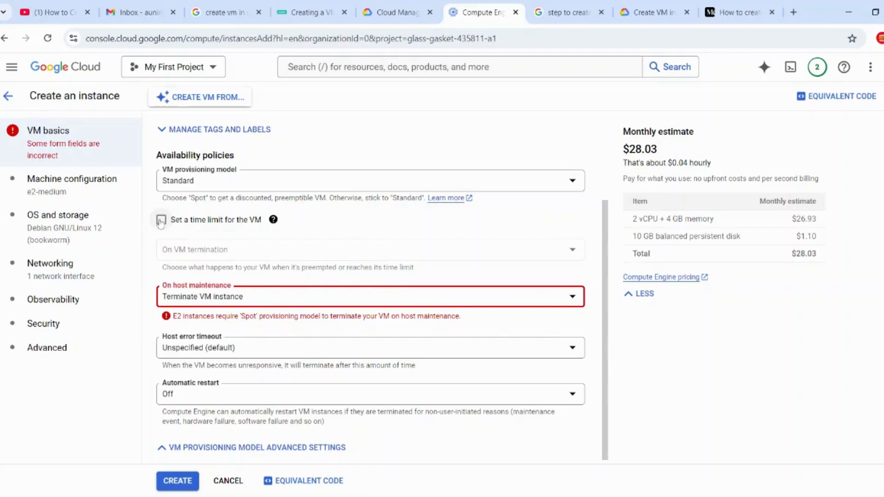
Change the VM provisioning model back to Spot in the availability policies.
{"action": "left_click", "coordinate": [201, 189]}
{"action": "left_click", "coordinate": [188, 225]}
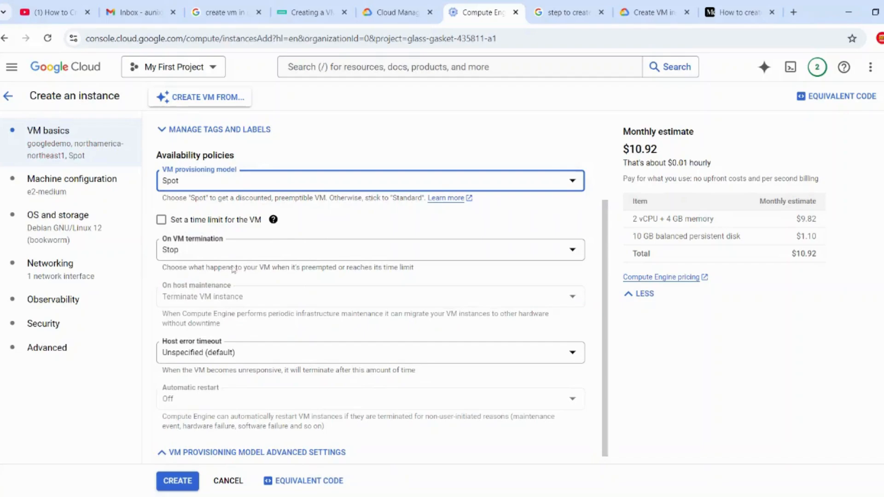
{"action": "scroll", "coordinate": [244, 336], "scroll_direction": "up", "scroll_amount": 3}
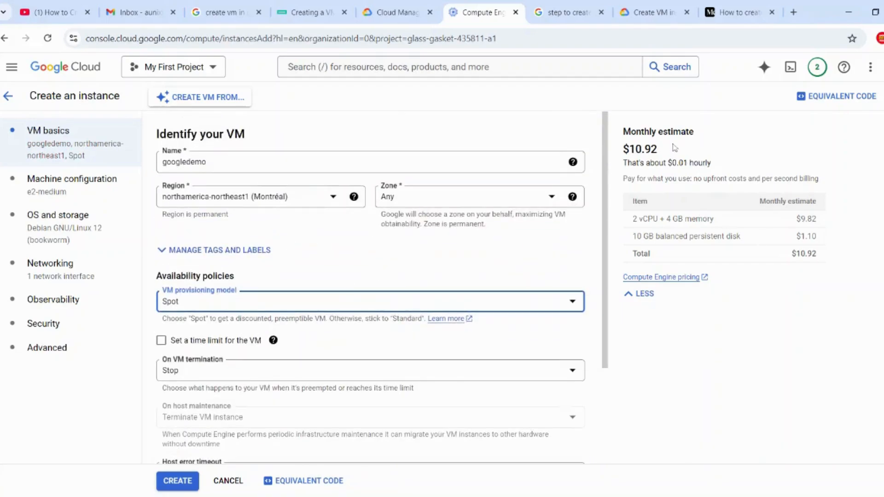
Reload the instance creation form to reset its settings and expand the advanced settings of the VM provisioning model.
{"action": "left_click", "coordinate": [48, 38]}
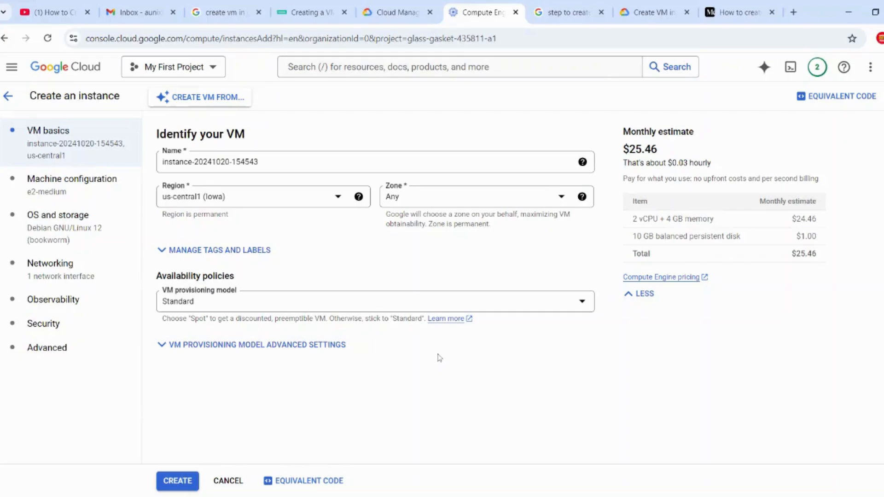
{"action": "left_click", "coordinate": [305, 347]}
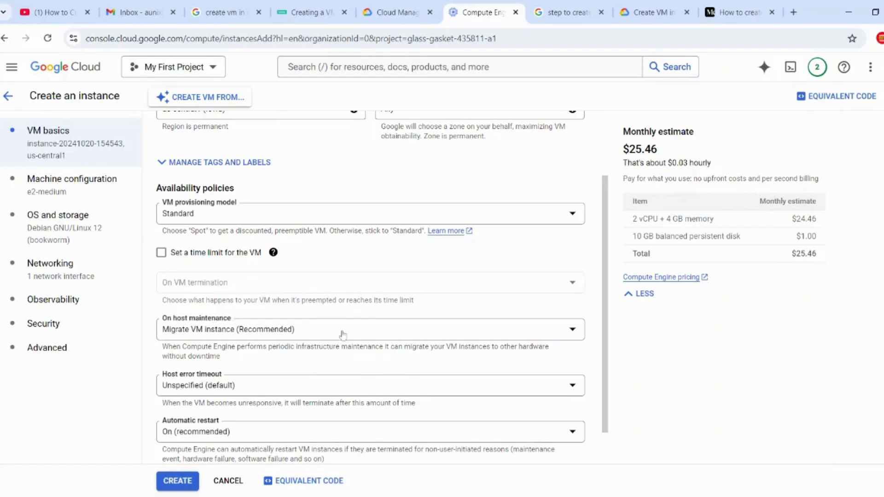
{"action": "scroll", "coordinate": [523, 268], "scroll_direction": "down", "scroll_amount": 1}
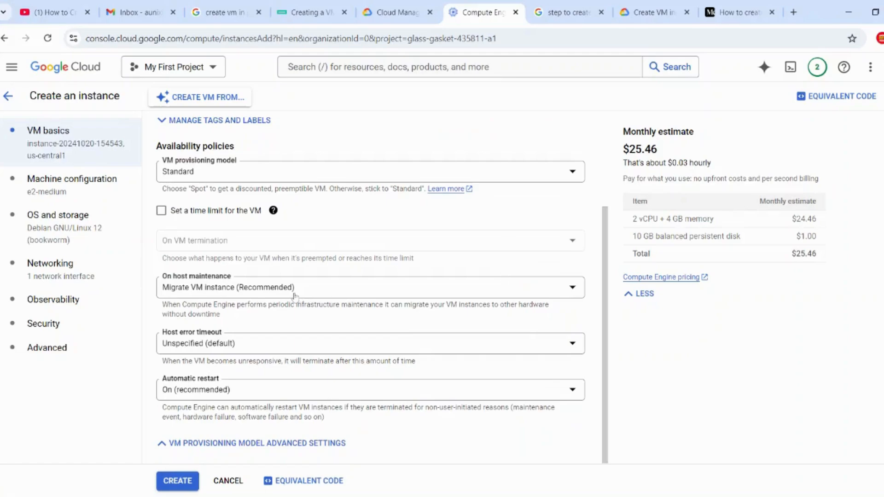
Try the Terminate VM instance option for host maintenance twice, each time returning it to Migrate VM instance (Recommended).
{"action": "left_click", "coordinate": [444, 292]}
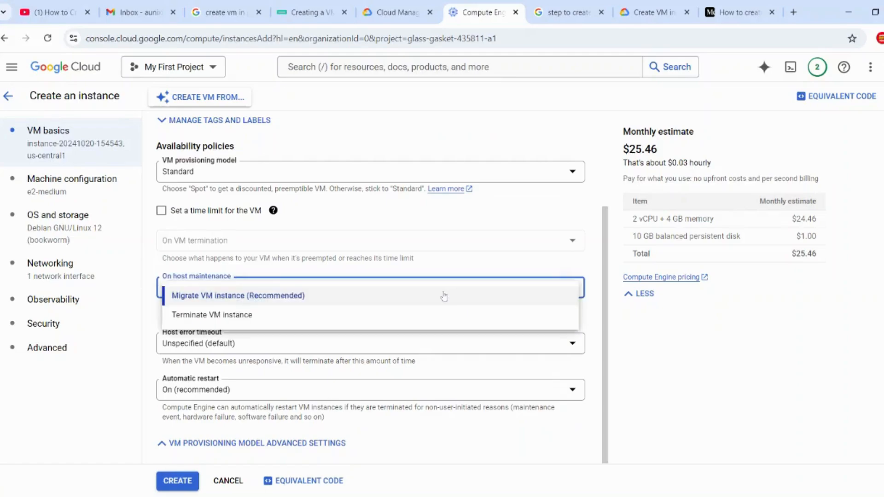
{"action": "left_click", "coordinate": [366, 324]}
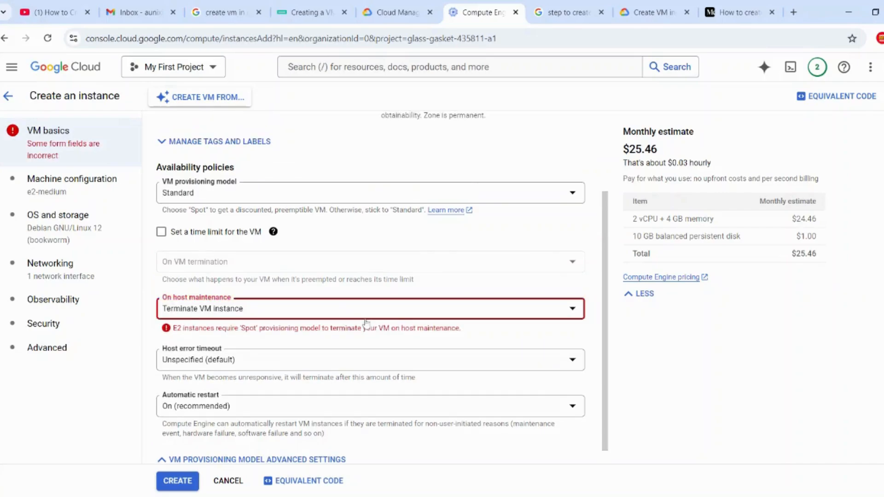
{"action": "left_click", "coordinate": [411, 309]}
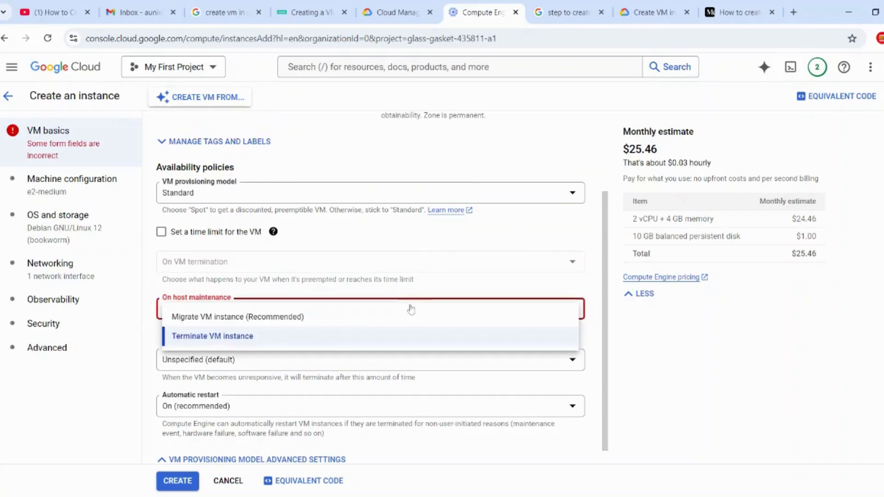
{"action": "left_click", "coordinate": [347, 323]}
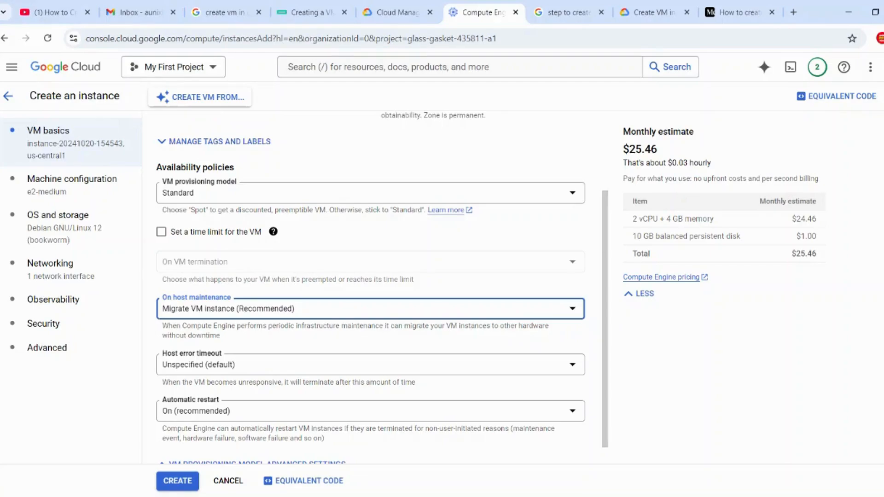
{"action": "left_click", "coordinate": [364, 315]}
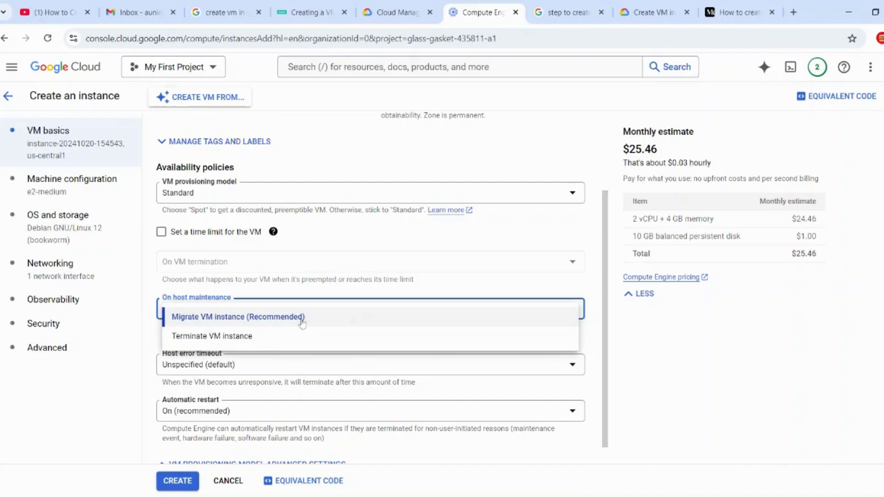
{"action": "left_click", "coordinate": [256, 337]}
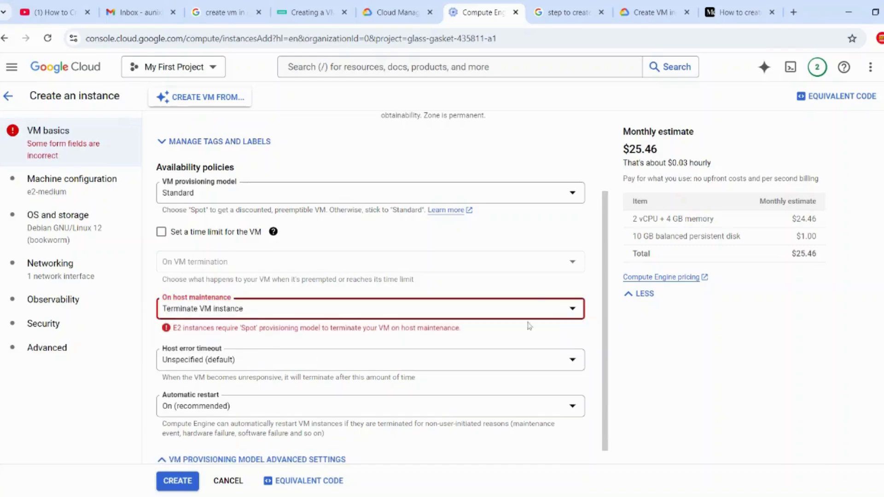
{"action": "left_click", "coordinate": [292, 309]}
{"action": "left_click", "coordinate": [262, 318]}
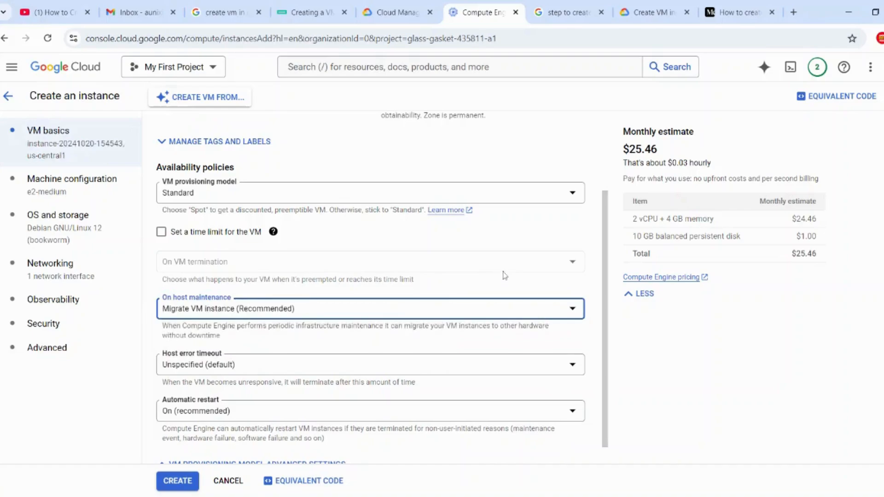
Review the available host error timeout durations and keep the setting at Unspecified (default).
{"action": "scroll", "coordinate": [322, 331], "scroll_direction": "down", "scroll_amount": 1}
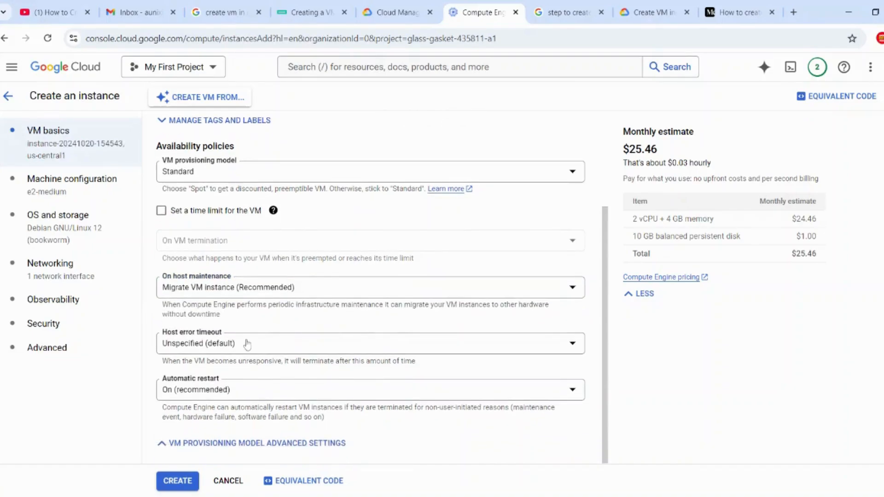
{"action": "left_click", "coordinate": [276, 352]}
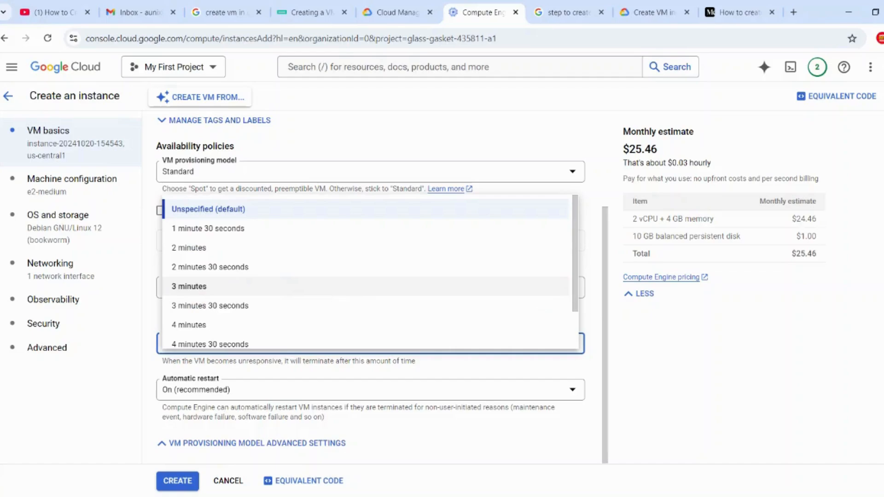
{"action": "scroll", "coordinate": [295, 289], "scroll_direction": "down", "scroll_amount": 1}
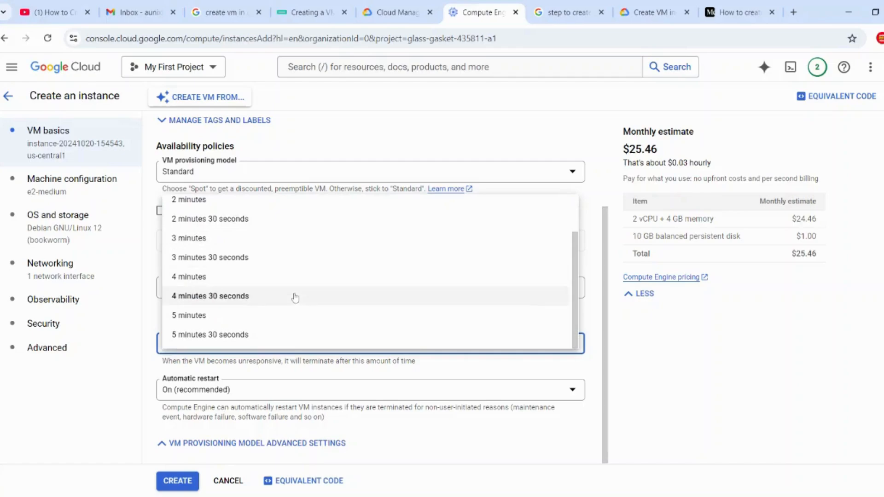
{"action": "scroll", "coordinate": [310, 269], "scroll_direction": "up", "scroll_amount": 1}
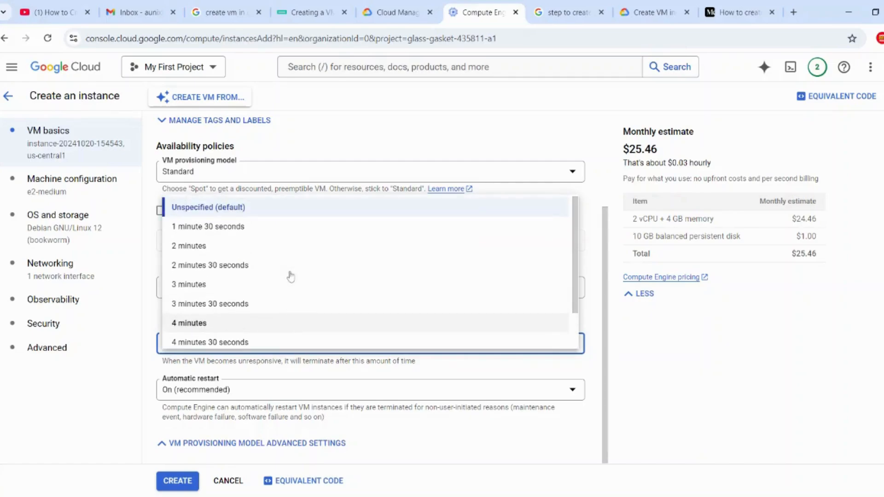
{"action": "left_click", "coordinate": [248, 208]}
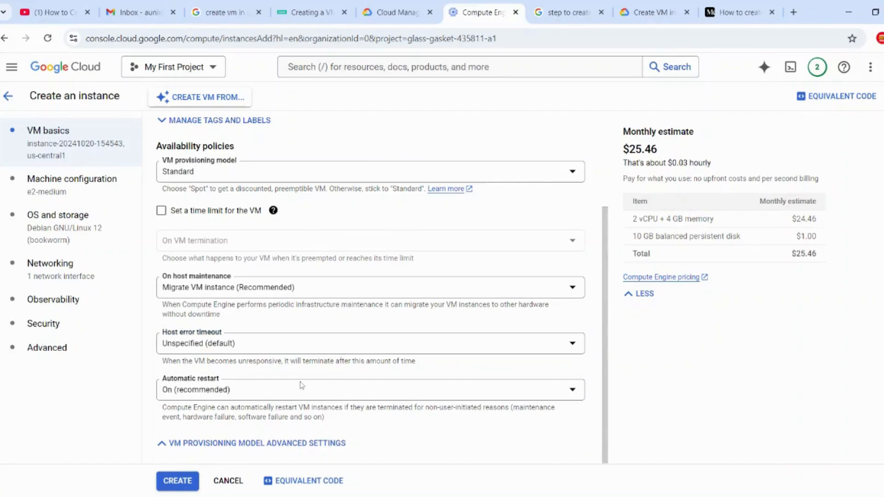
Review the automatic restart options and description, keep On (recommended), and create the VM instance.
{"action": "left_click", "coordinate": [296, 398]}
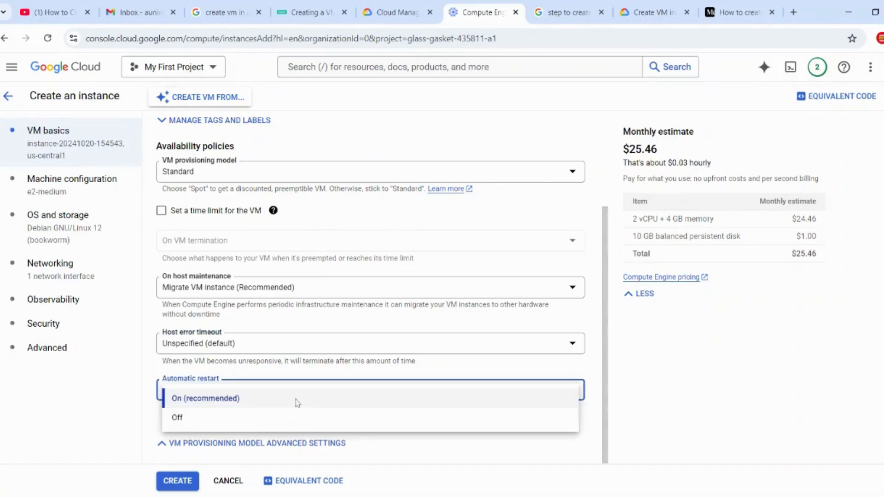
{"action": "left_click", "coordinate": [142, 417]}
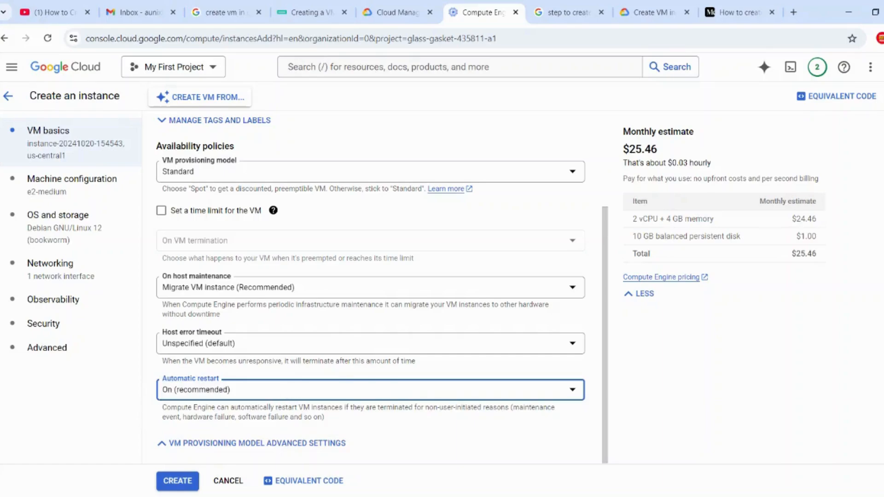
{"action": "left_click_drag", "start_coordinate": [335, 422], "coordinate": [260, 407]}
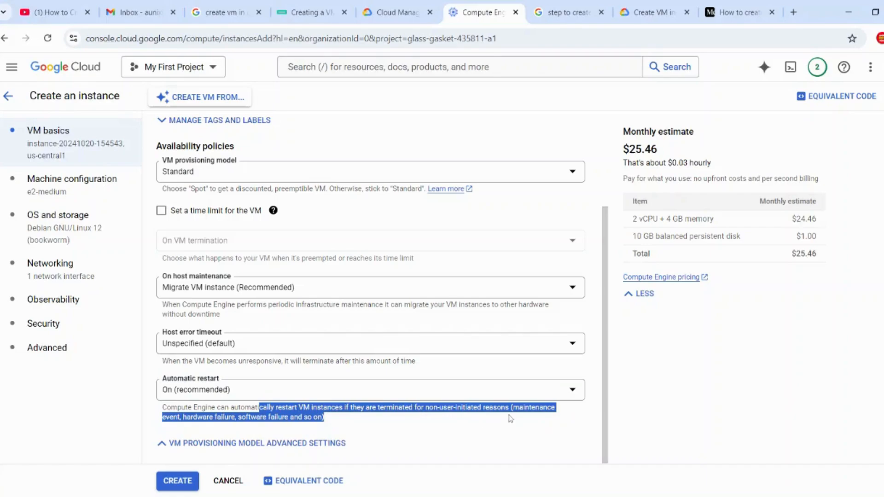
{"action": "left_click_drag", "start_coordinate": [339, 425], "coordinate": [162, 408]}
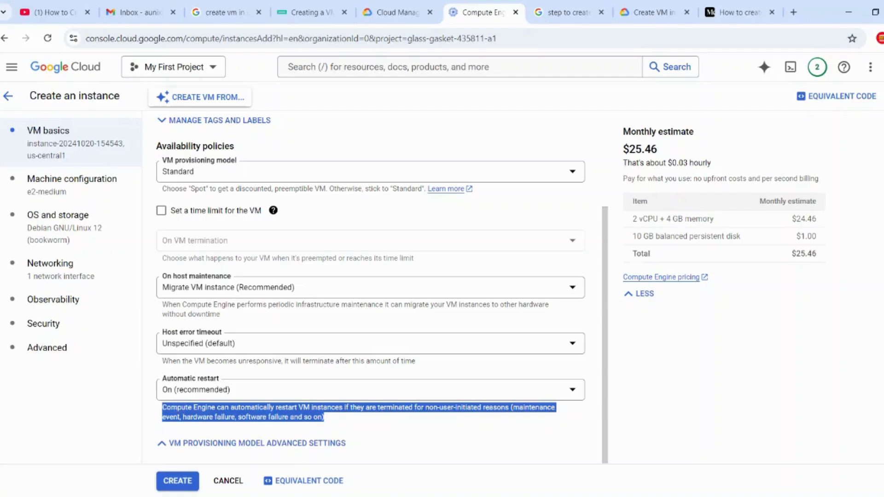
{"action": "left_click", "coordinate": [302, 395]}
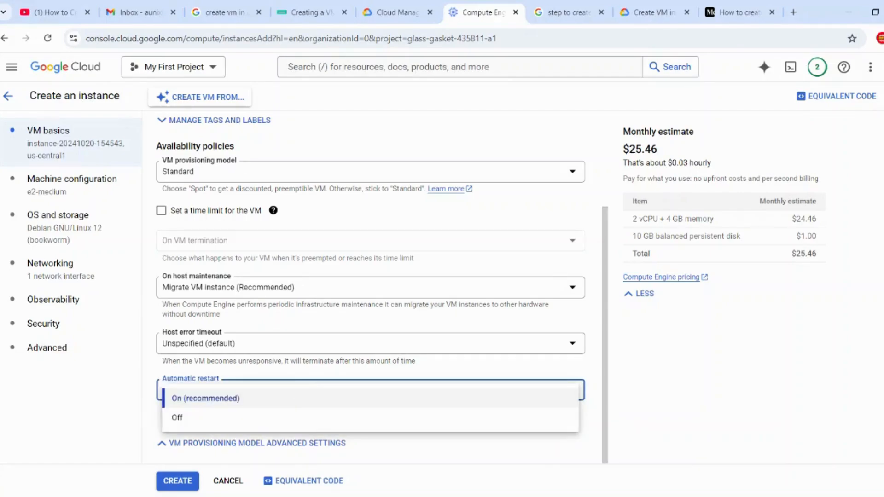
{"action": "left_click", "coordinate": [114, 392]}
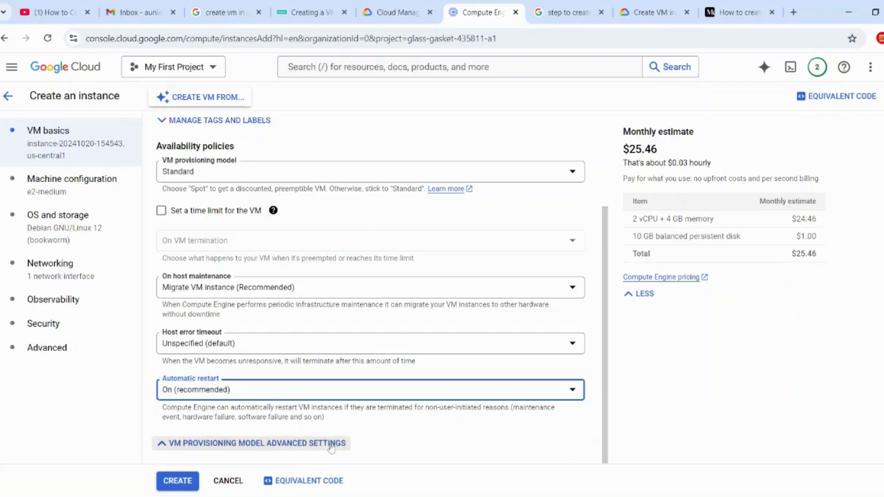
{"action": "left_click", "coordinate": [177, 481]}
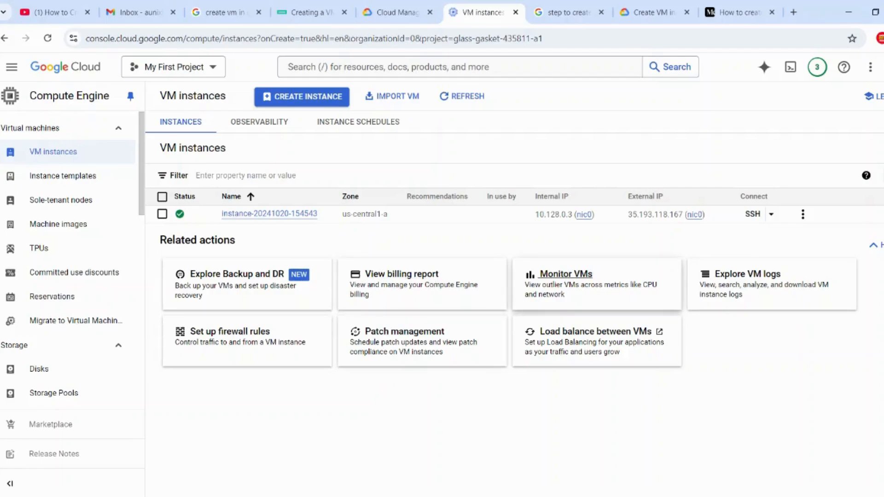
View the Compute Engine billing report from the related actions and close it to return to the VM instances list.
{"action": "left_click", "coordinate": [435, 278]}
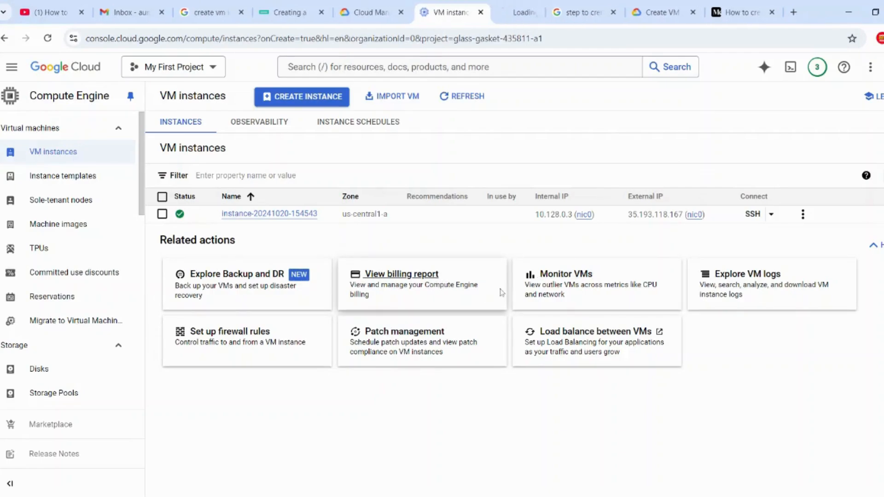
{"action": "left_click", "coordinate": [509, 5]}
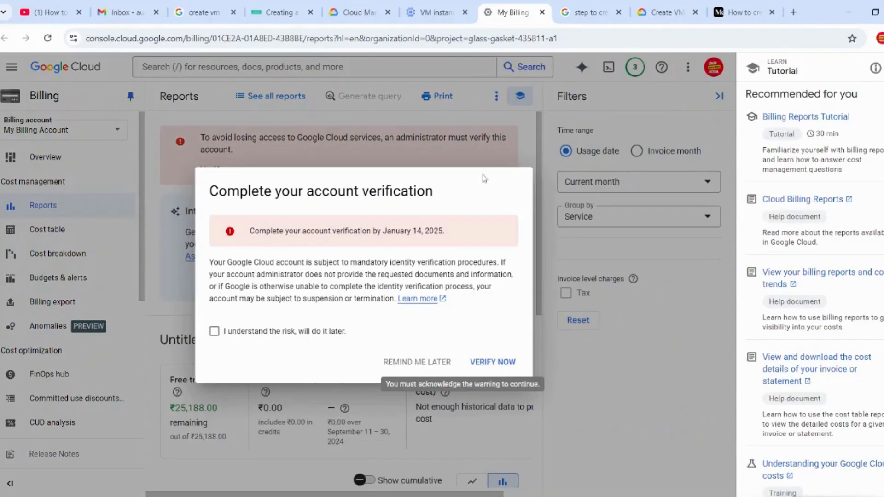
{"action": "left_click", "coordinate": [542, 13]}
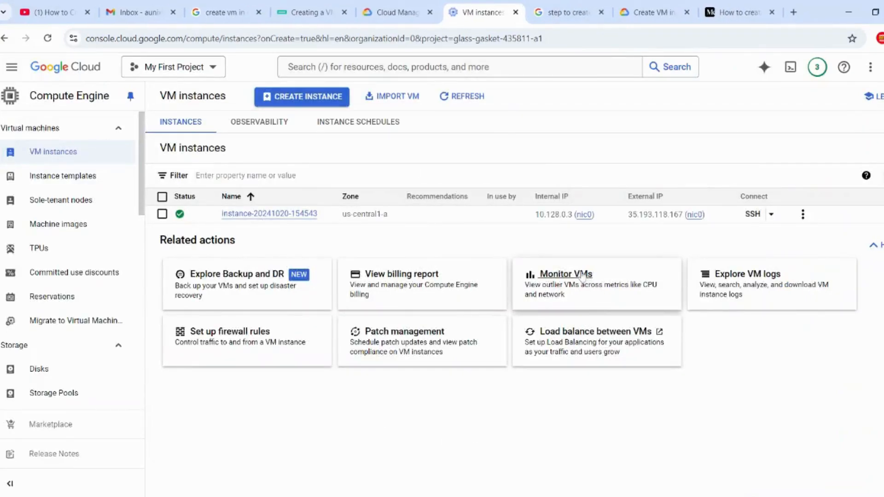
Explore the VM logs, examining the log fields and resource filter choices, and return to the VM instances list.
{"action": "left_click", "coordinate": [735, 279]}
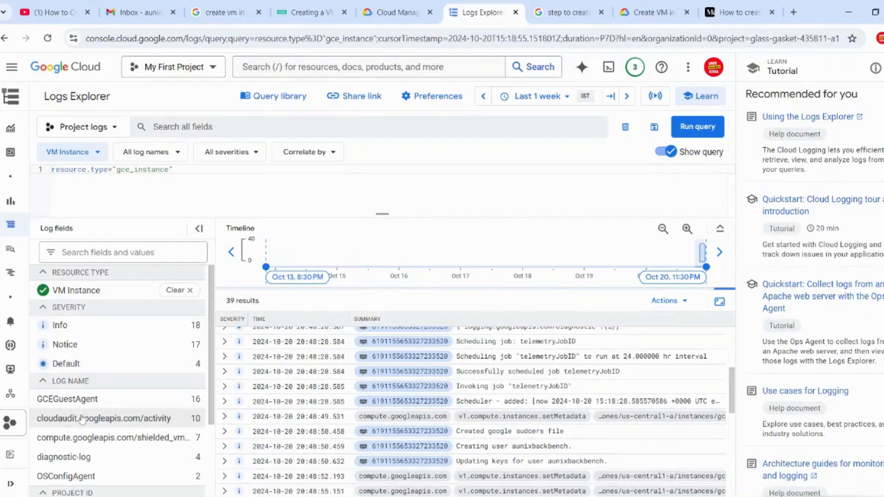
{"action": "scroll", "coordinate": [82, 437], "scroll_direction": "down", "scroll_amount": 2}
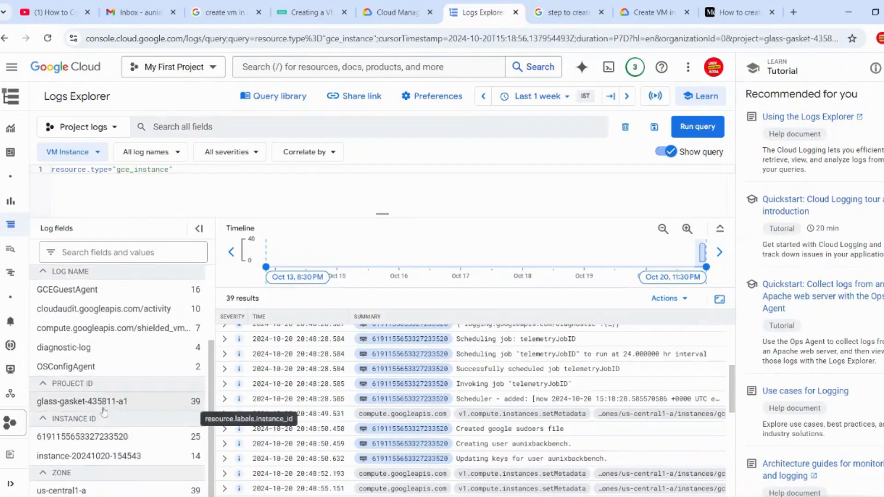
{"action": "scroll", "coordinate": [138, 405], "scroll_direction": "up", "scroll_amount": 2}
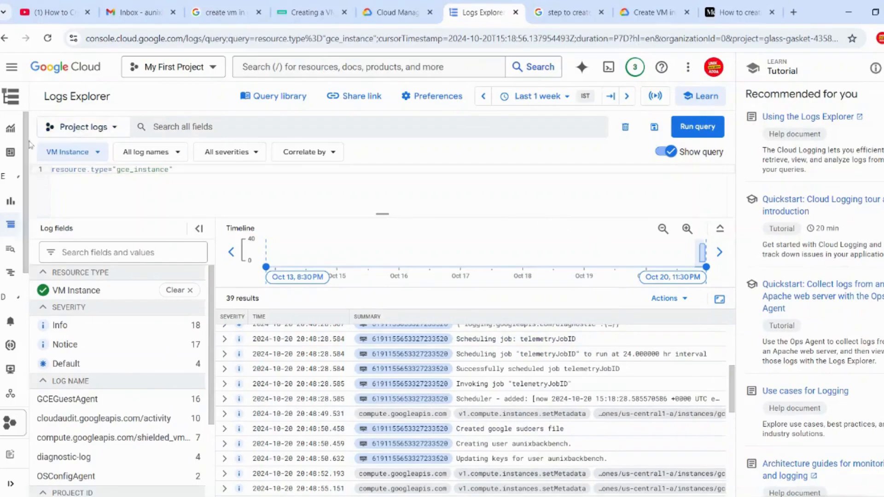
{"action": "left_click", "coordinate": [69, 152]}
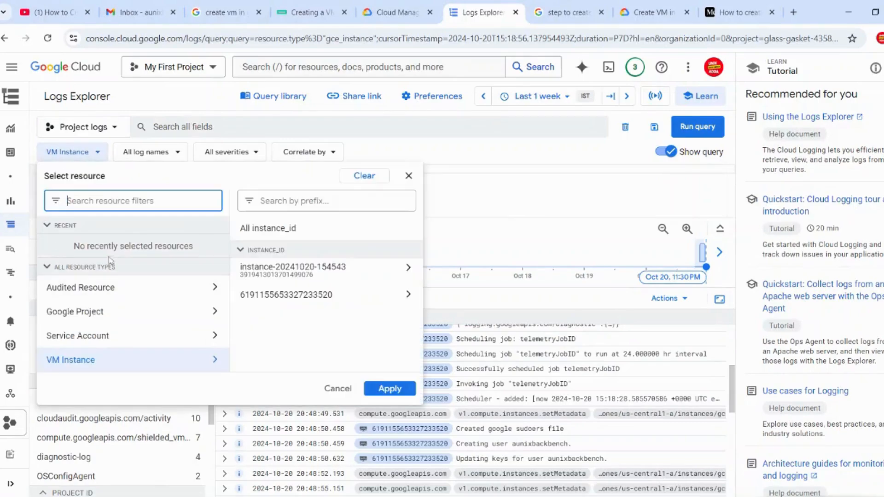
{"action": "left_click", "coordinate": [19, 68]}
{"action": "left_click", "coordinate": [18, 68]}
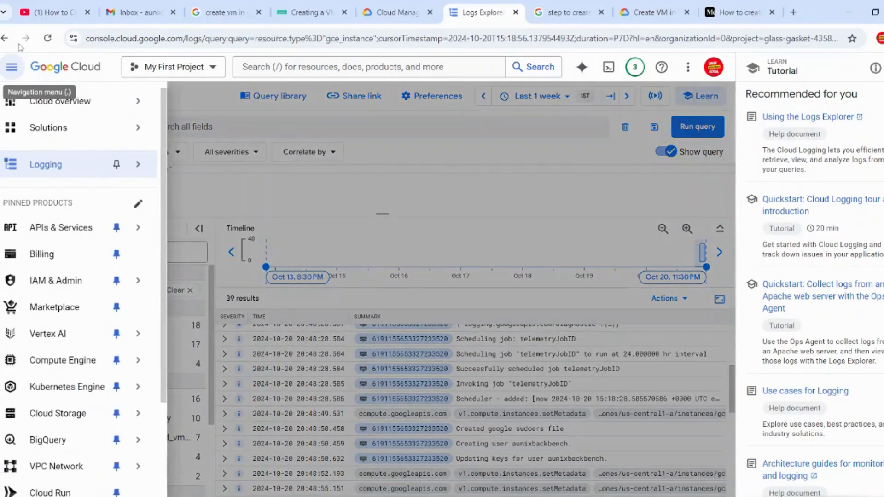
{"action": "left_click", "coordinate": [5, 38]}
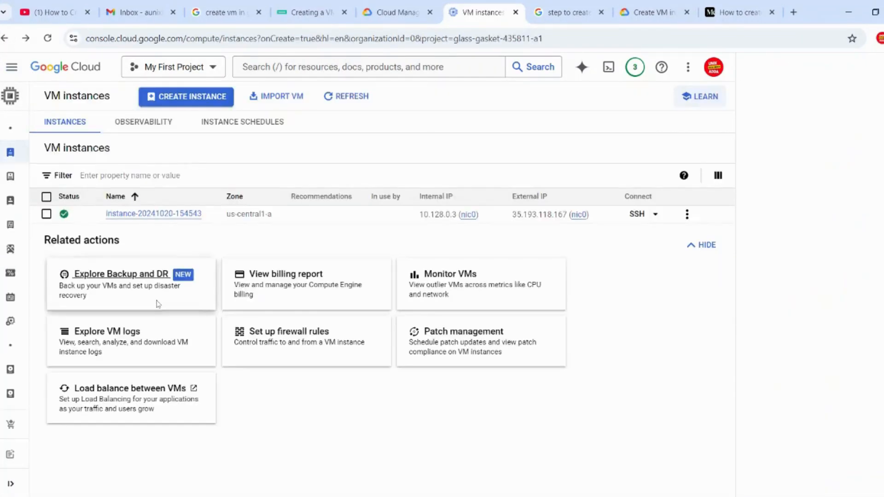
{"action": "mouse_move", "coordinate": [20, 106]}
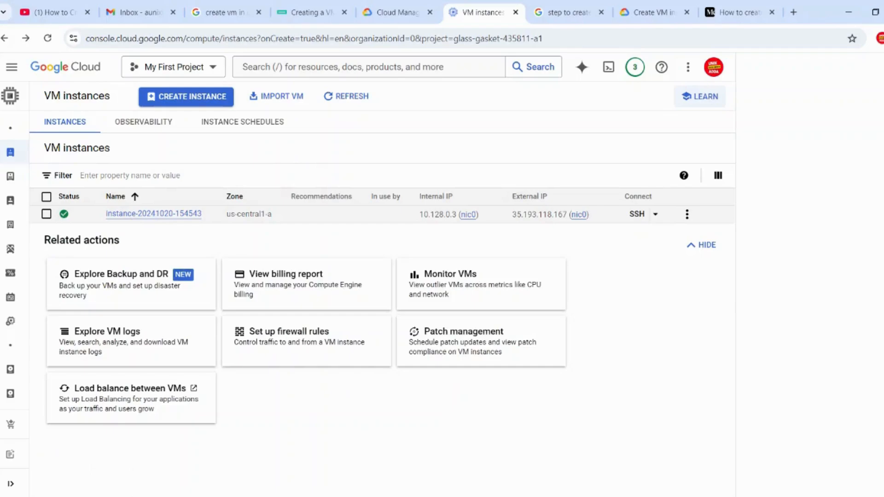
{"action": "left_click", "coordinate": [131, 215]}
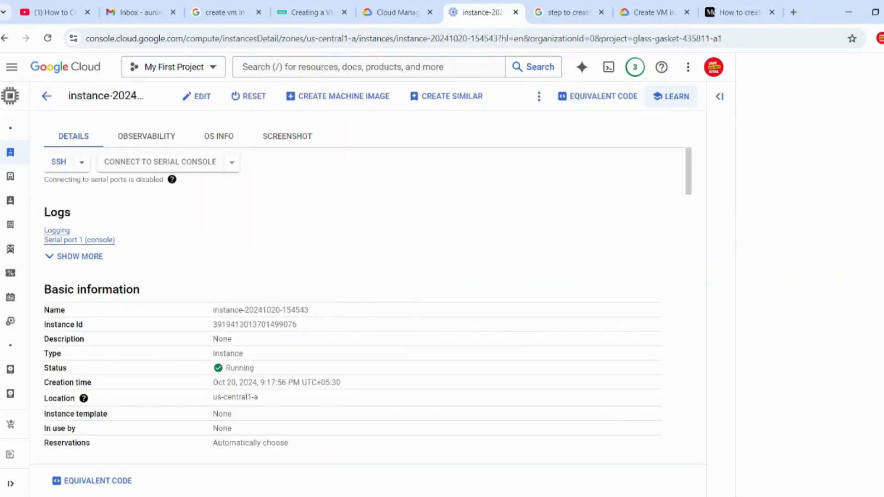
{"action": "scroll", "coordinate": [353, 299], "scroll_direction": "down", "scroll_amount": 1}
{"action": "double_click", "coordinate": [254, 308]}
{"action": "left_click_drag", "start_coordinate": [351, 329], "coordinate": [212, 322]}
{"action": "left_click_drag", "start_coordinate": [258, 336], "coordinate": [205, 362]}
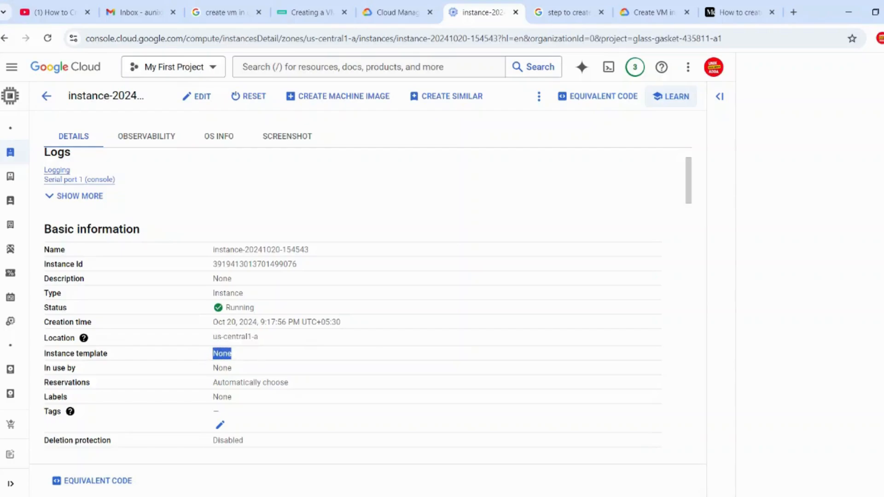
{"action": "left_click_drag", "start_coordinate": [290, 383], "coordinate": [213, 386]}
{"action": "scroll", "coordinate": [241, 328], "scroll_direction": "down", "scroll_amount": 3}
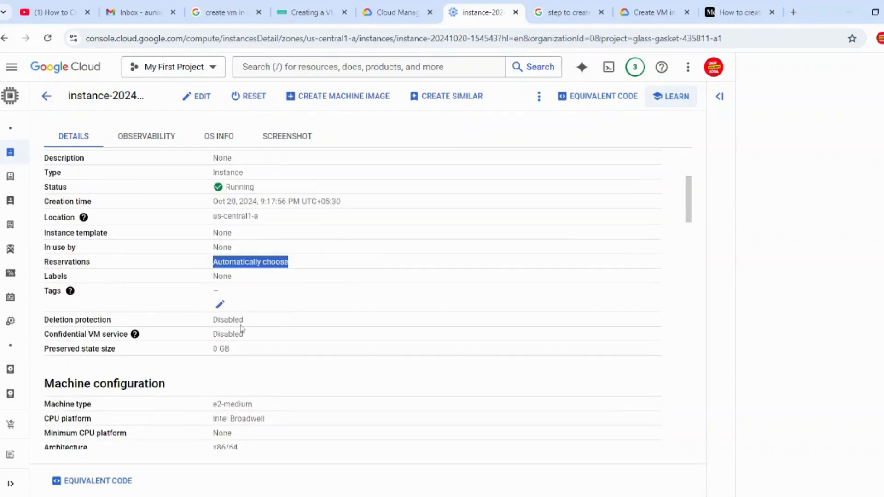
Examine the instance's machine configuration, networking and firewall settings, including HTTP and HTTPS traffic.
{"action": "scroll", "coordinate": [252, 339], "scroll_direction": "down", "scroll_amount": 3}
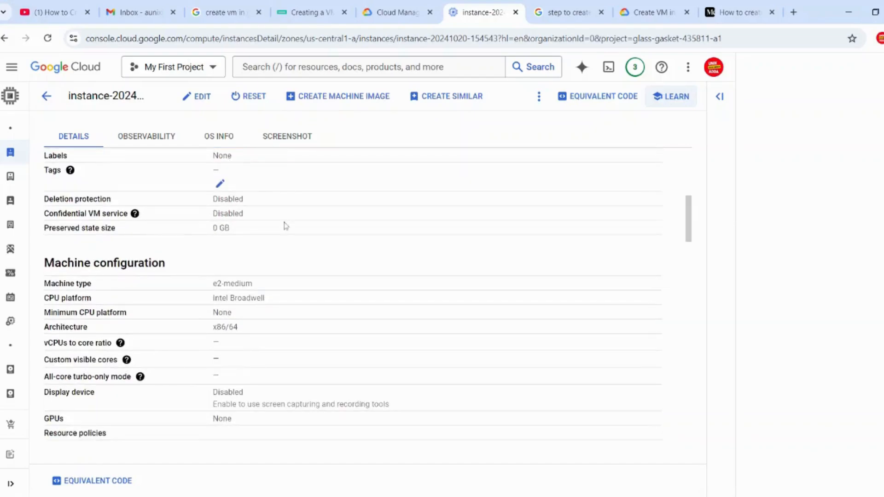
{"action": "scroll", "coordinate": [312, 367], "scroll_direction": "down", "scroll_amount": 3}
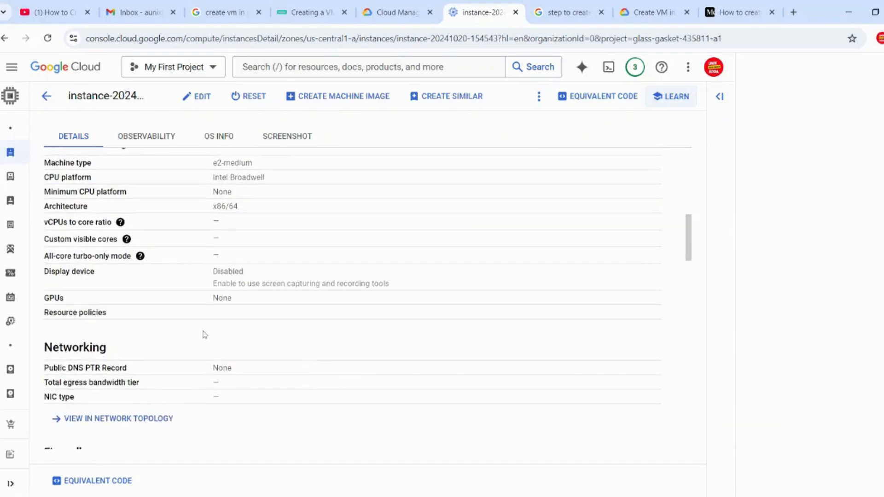
{"action": "scroll", "coordinate": [233, 359], "scroll_direction": "down", "scroll_amount": 3}
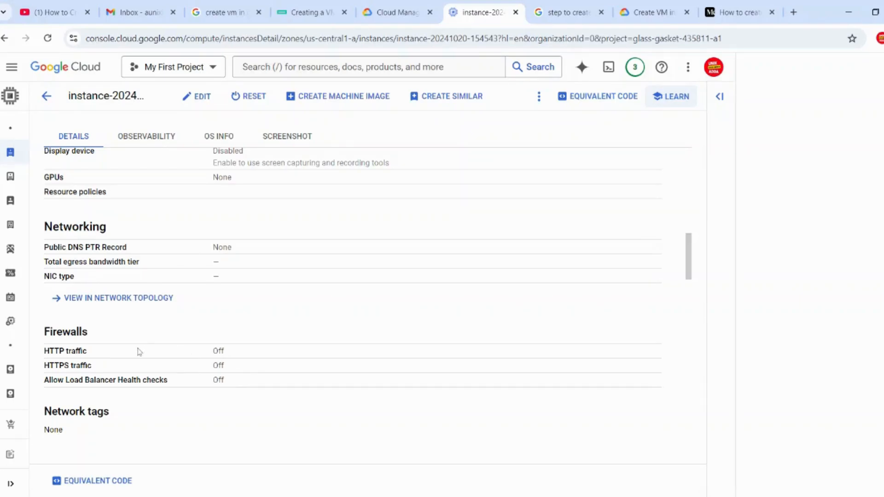
{"action": "left_click_drag", "start_coordinate": [97, 370], "coordinate": [49, 366]}
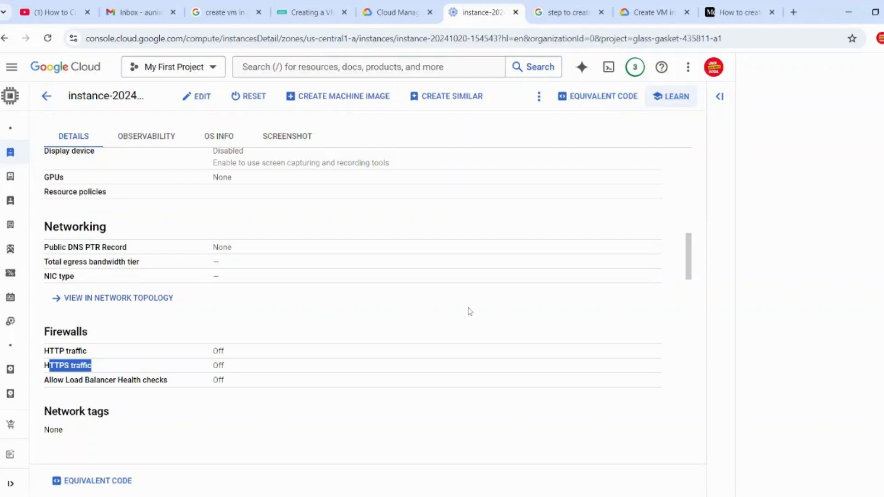
Examine the instance's network interfaces, boot disk, backup plan, security and access, availability policies and custom metadata.
{"action": "scroll", "coordinate": [416, 366], "scroll_direction": "down", "scroll_amount": 4}
{"action": "scroll", "coordinate": [416, 366], "scroll_direction": "down", "scroll_amount": 3}
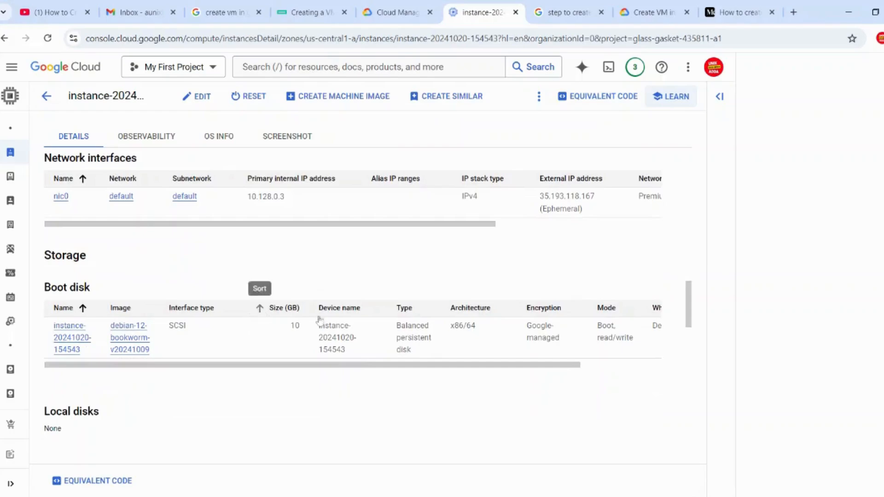
{"action": "scroll", "coordinate": [391, 357], "scroll_direction": "down", "scroll_amount": 6}
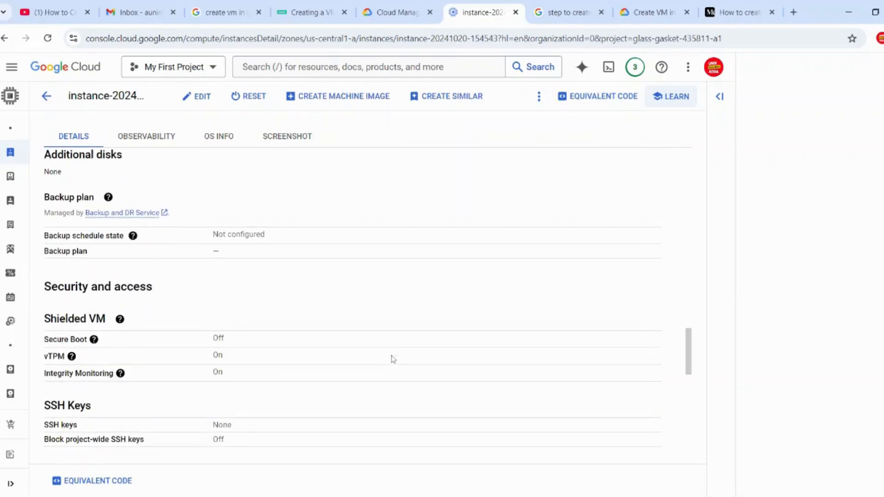
{"action": "scroll", "coordinate": [393, 360], "scroll_direction": "down", "scroll_amount": 3}
{"action": "scroll", "coordinate": [393, 359], "scroll_direction": "down", "scroll_amount": 1}
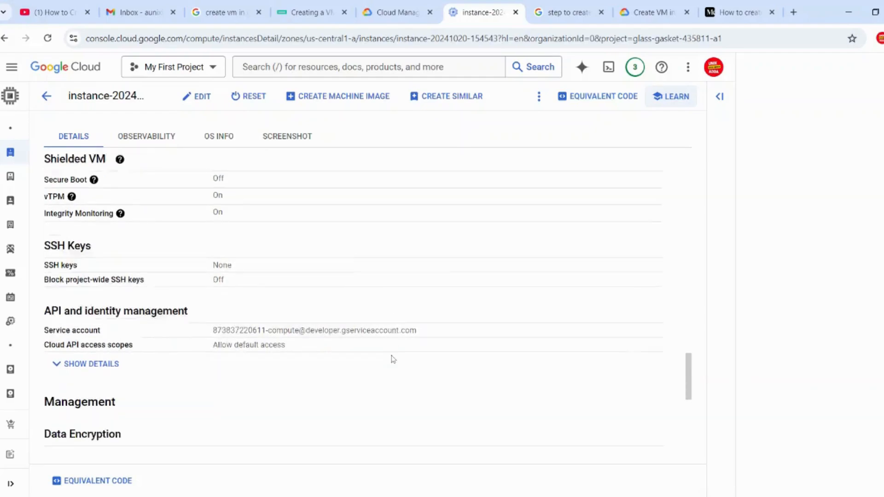
{"action": "scroll", "coordinate": [393, 359], "scroll_direction": "down", "scroll_amount": 3}
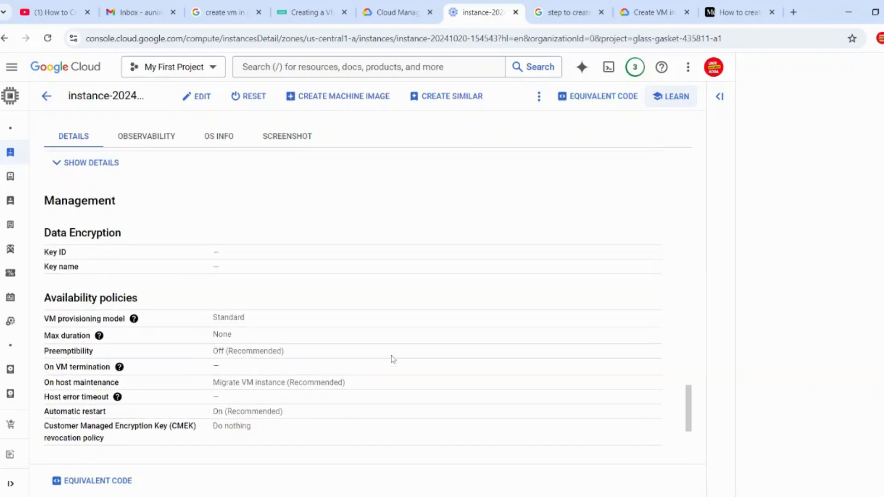
{"action": "scroll", "coordinate": [392, 360], "scroll_direction": "down", "scroll_amount": 2}
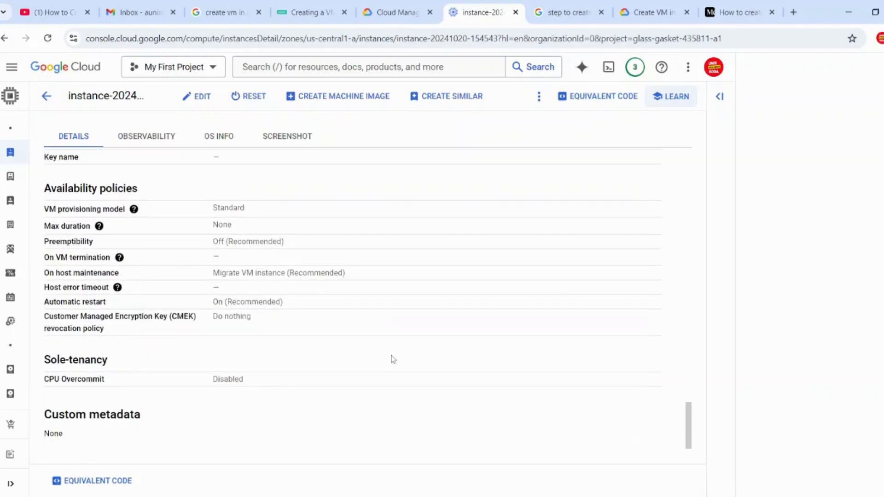
Check the instance's OS info and observability metrics, and return to the VM instances list.
{"action": "left_click", "coordinate": [208, 139]}
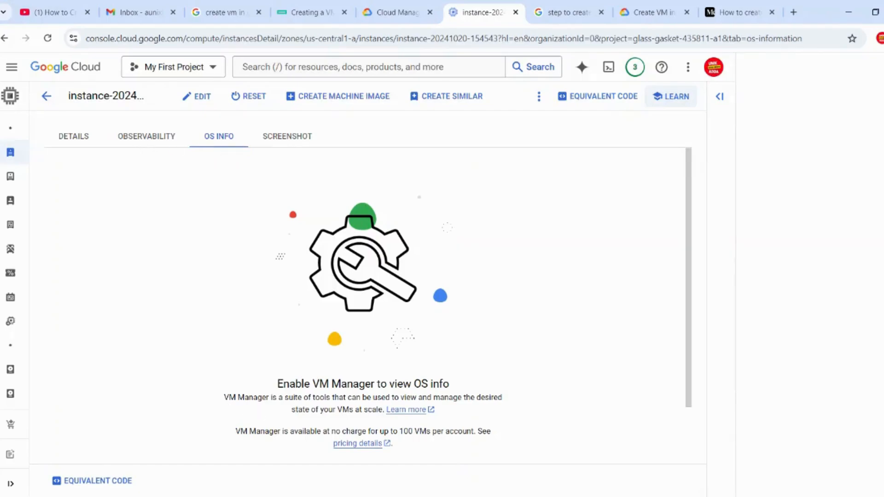
{"action": "left_click", "coordinate": [147, 136]}
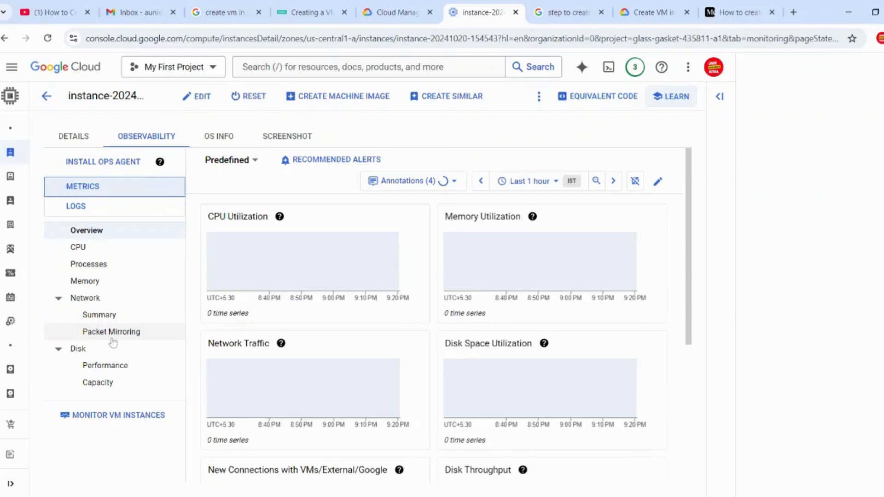
{"action": "left_click", "coordinate": [72, 137]}
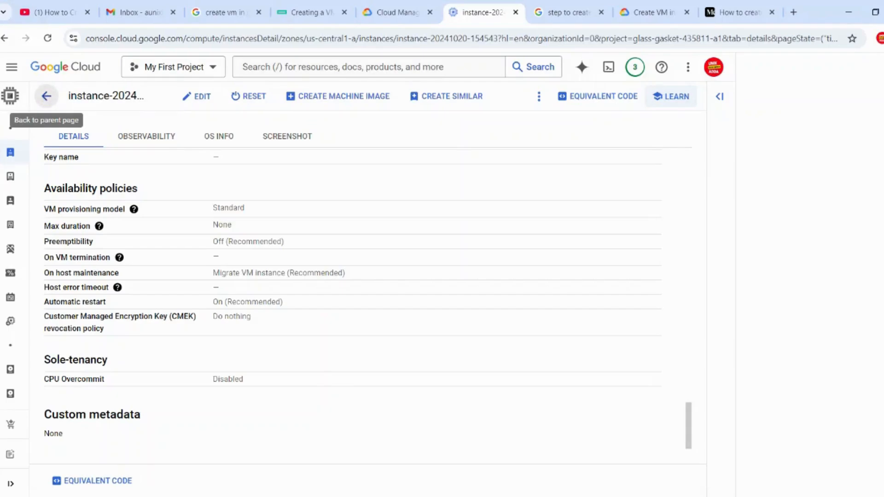
{"action": "left_click", "coordinate": [46, 97]}
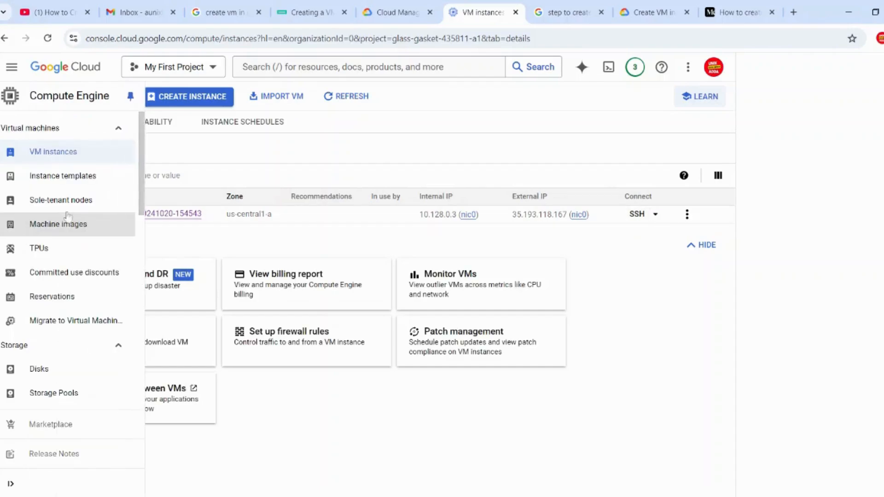
{"action": "left_click", "coordinate": [47, 214]}
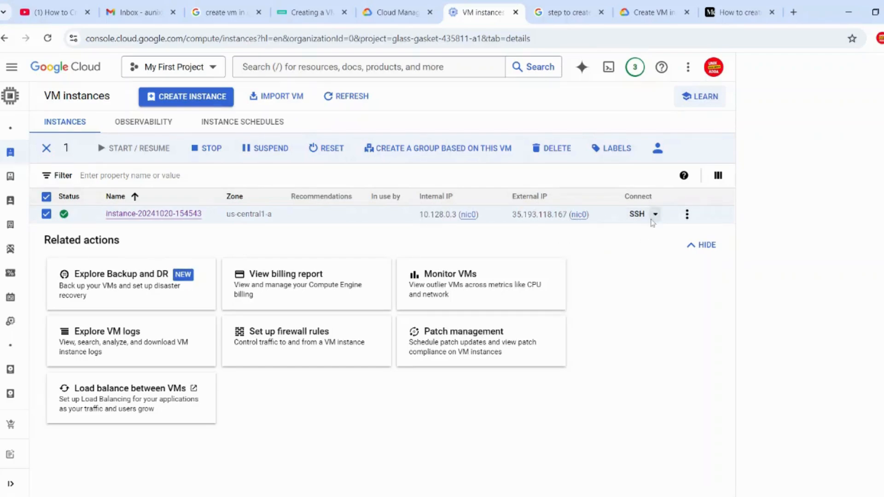
{"action": "left_click", "coordinate": [687, 214]}
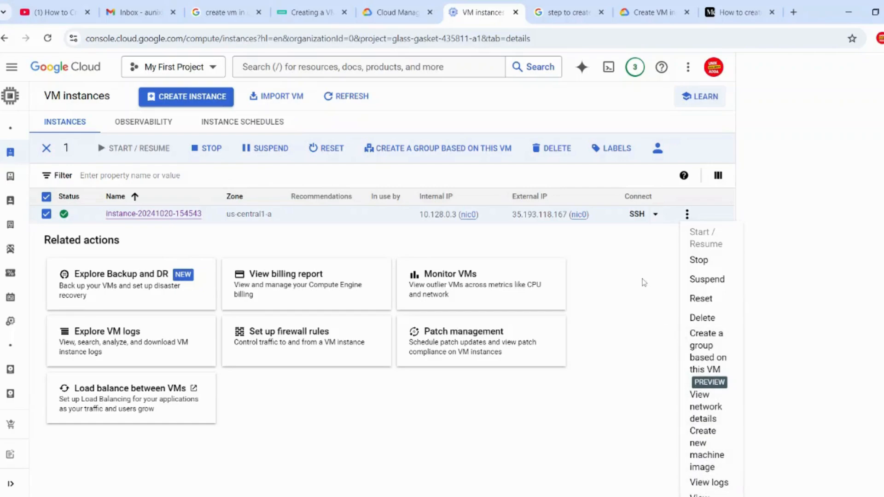
{"action": "left_click", "coordinate": [650, 229]}
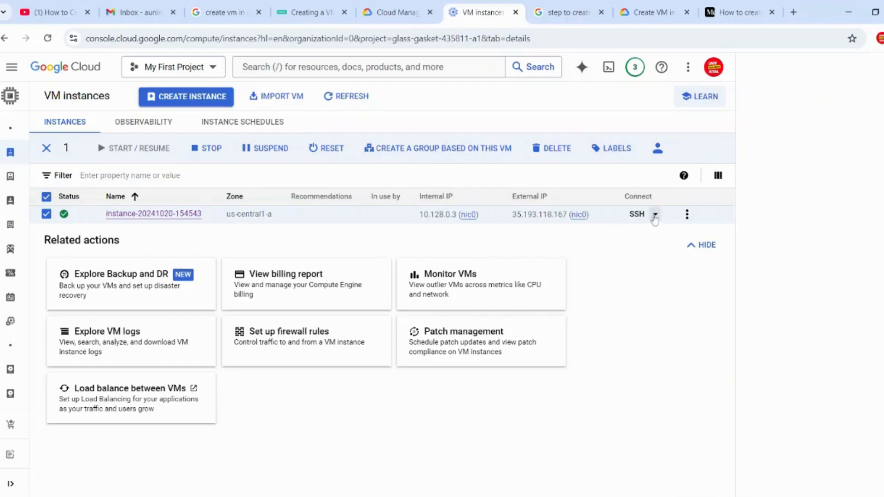
{"action": "left_click", "coordinate": [655, 214]}
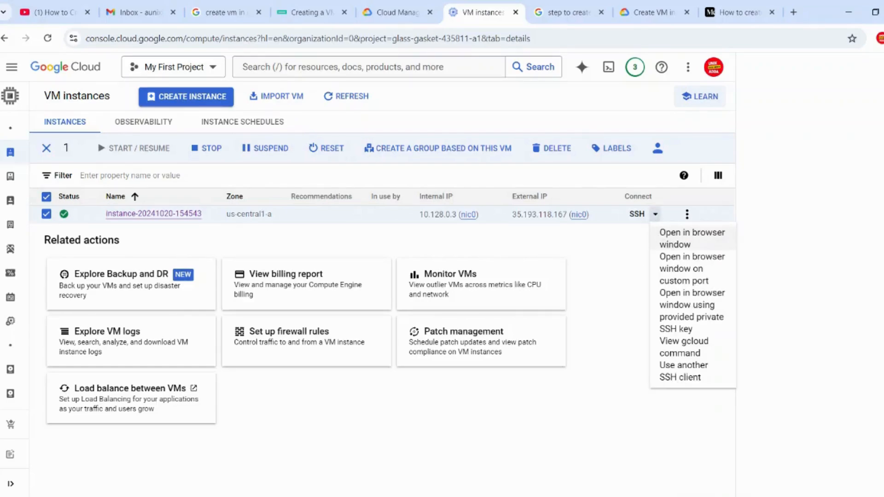
{"action": "left_click", "coordinate": [676, 238]}
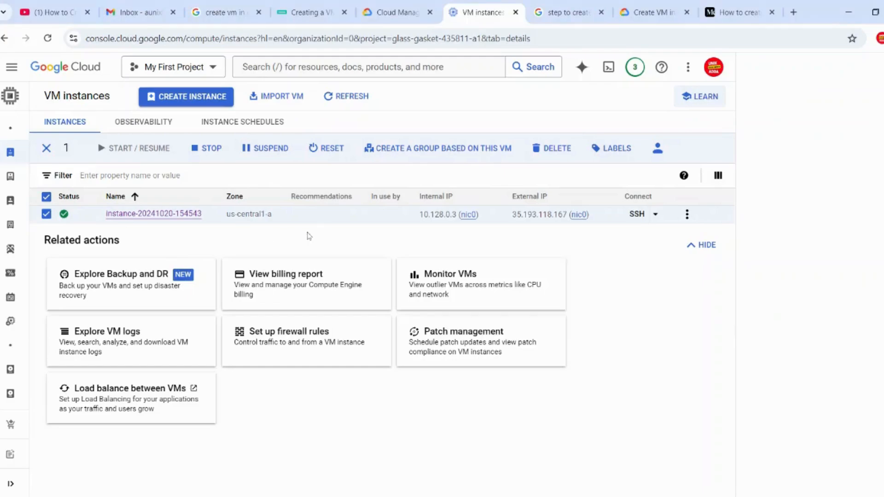
Copy the instance name from the VM instances list, switch to the other window and return to the list.
{"action": "left_click_drag", "start_coordinate": [203, 221], "coordinate": [106, 219]}
{"action": "key", "text": "ctrl+c"}
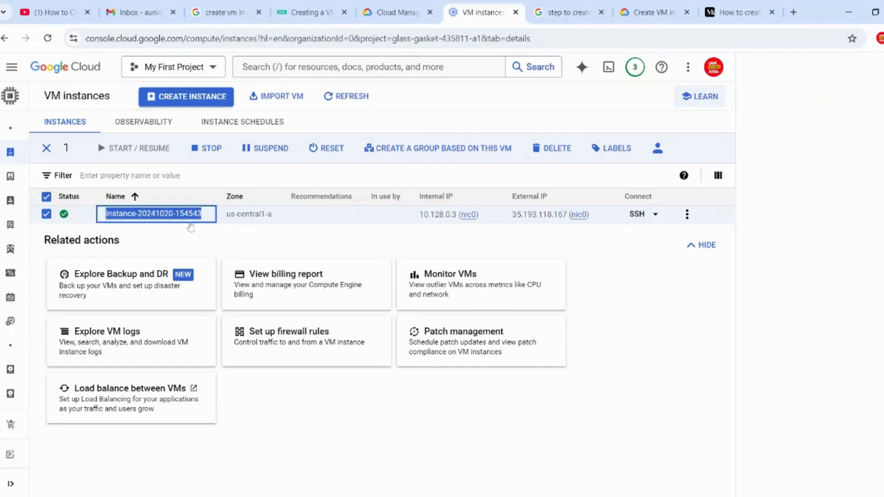
{"action": "key", "text": "alt+Tab"}
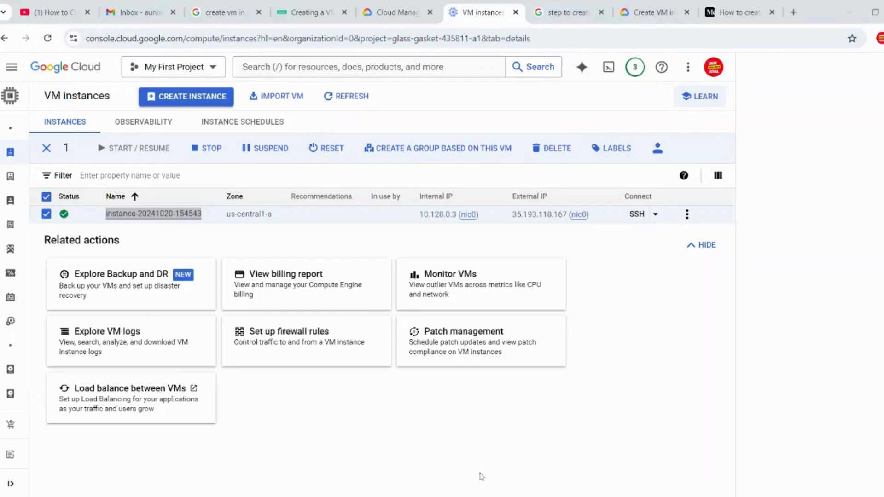
{"action": "key", "text": "alt+Tab"}
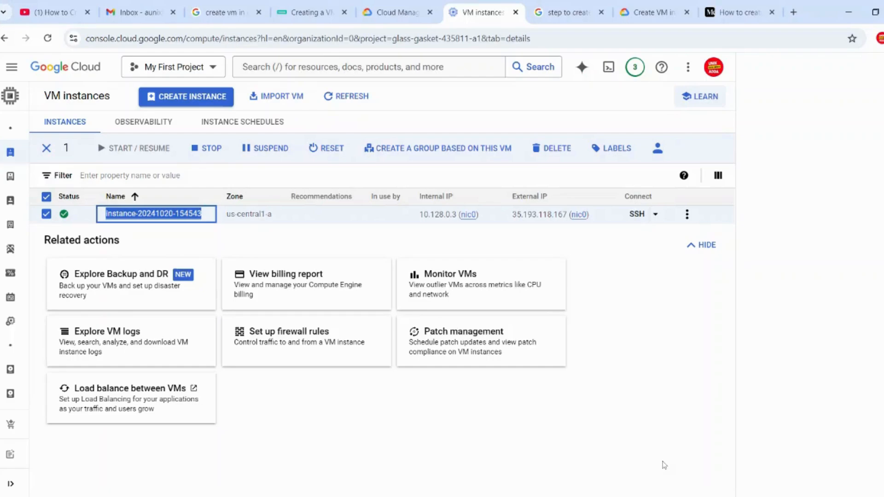
{"action": "left_click", "coordinate": [328, 428]}
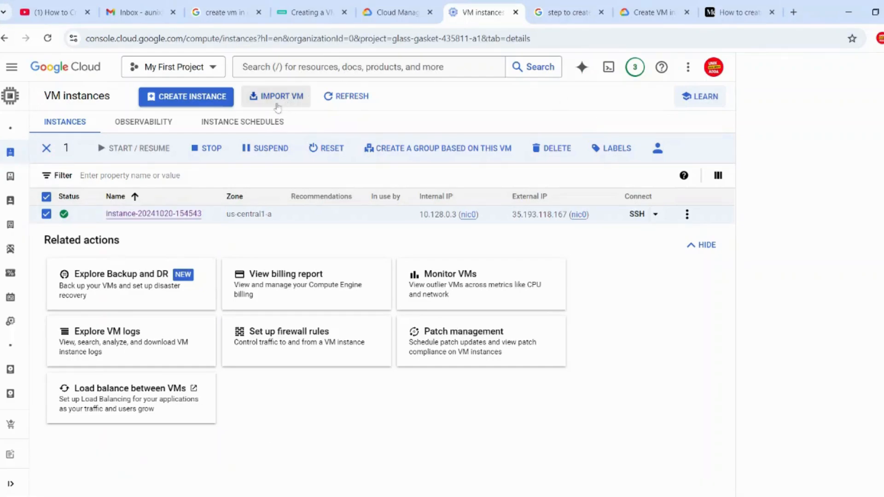
{"action": "left_click", "coordinate": [208, 149]}
{"action": "left_click", "coordinate": [506, 348]}
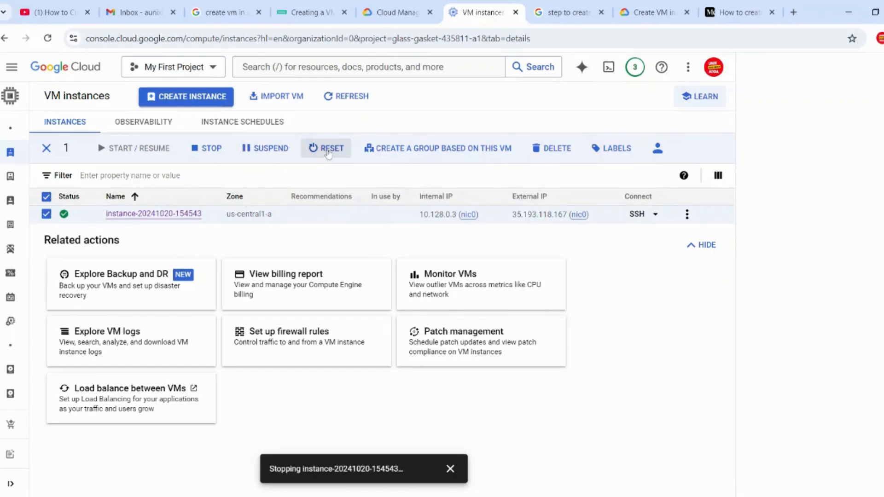
{"action": "left_click", "coordinate": [265, 148]}
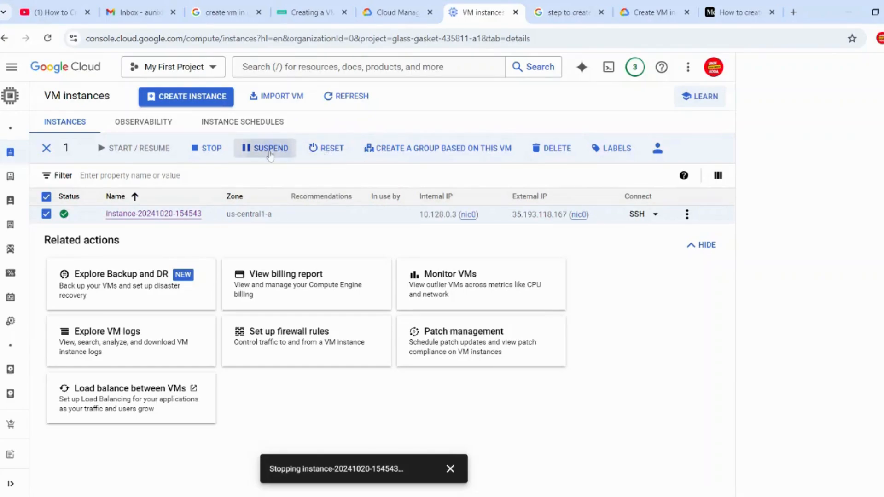
{"action": "left_click", "coordinate": [463, 339]}
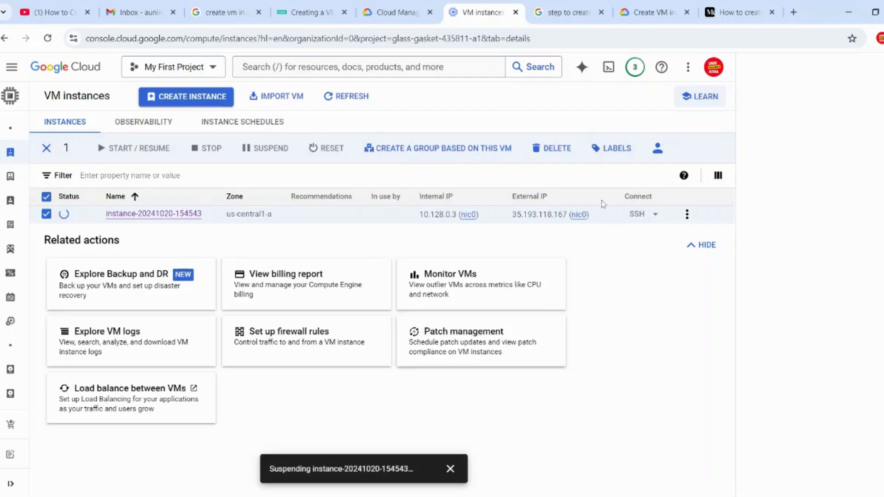
{"action": "left_click", "coordinate": [554, 148]}
{"action": "left_click", "coordinate": [469, 328]}
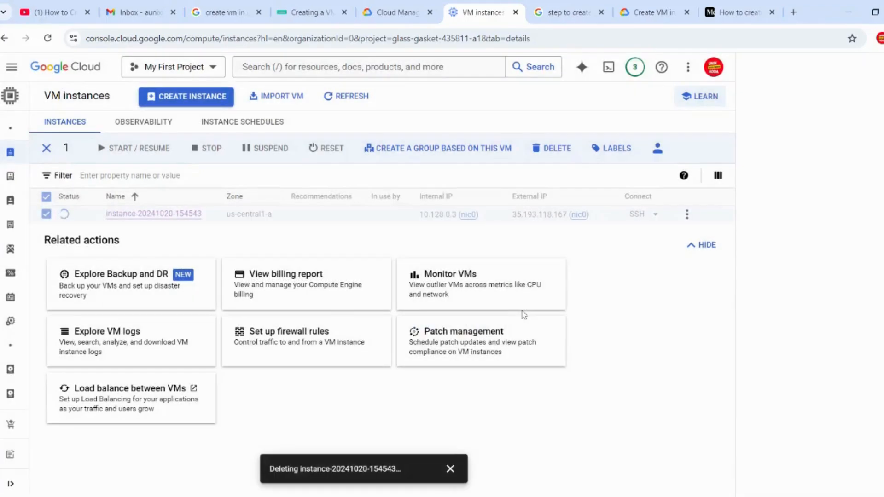
{"action": "left_click", "coordinate": [451, 468]}
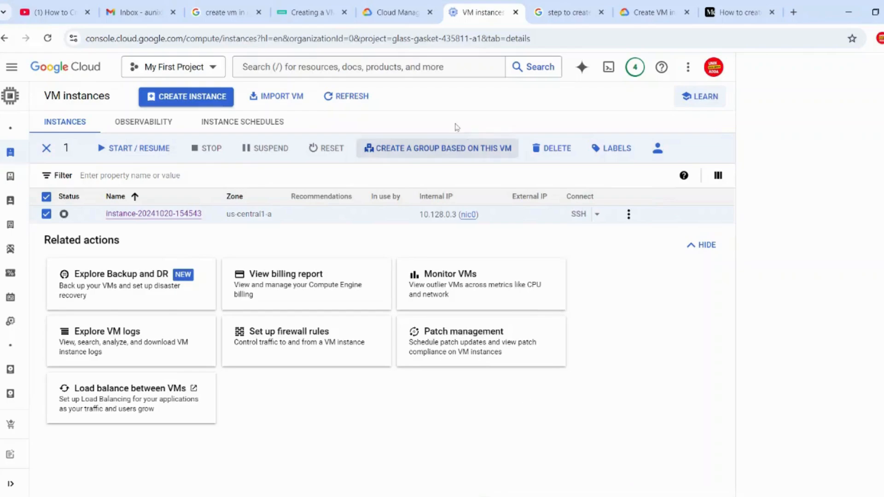
{"action": "left_click", "coordinate": [351, 98]}
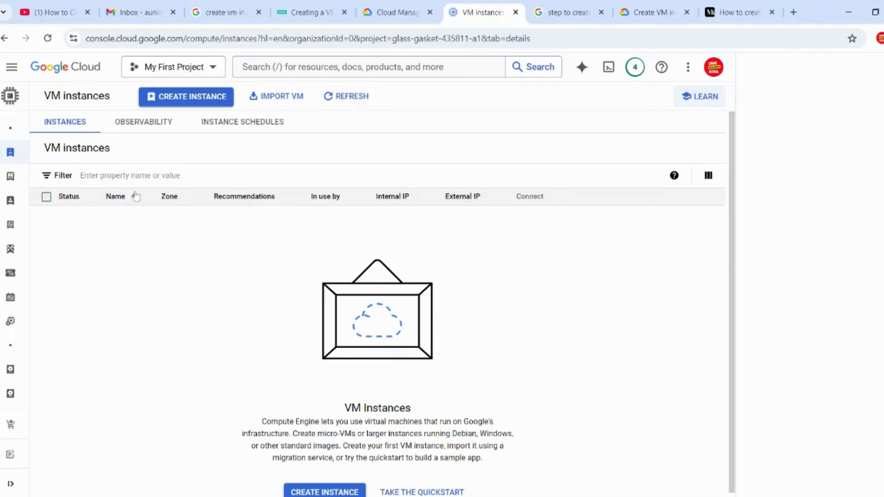
{"action": "mouse_move", "coordinate": [674, 176]}
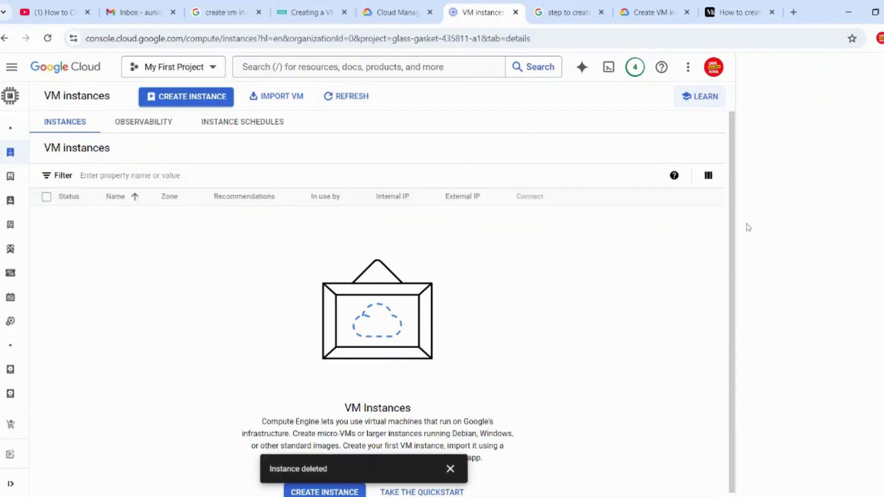